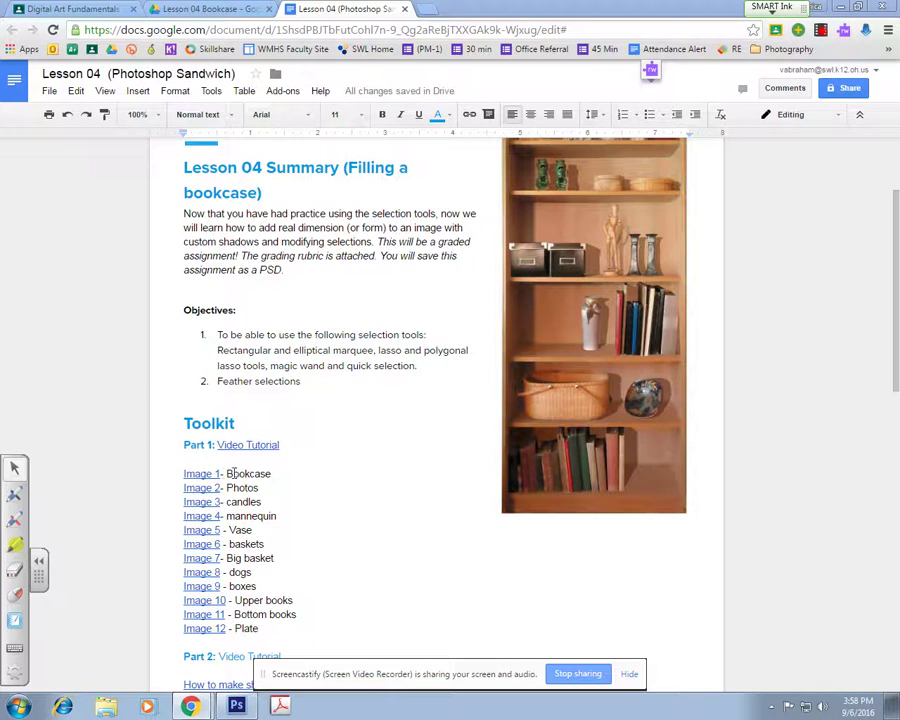
# Download bookcase.jpg from the lesson's Image 1 link and open the downloaded file in Photoshop
pyautogui.scroll(1, 413, 230)
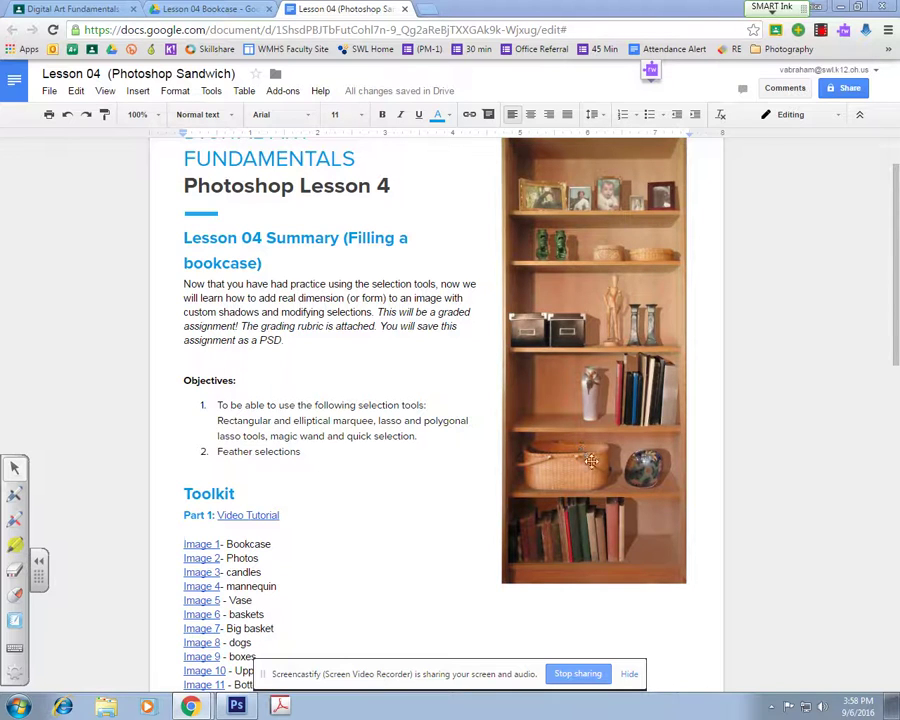
pyautogui.click(196, 544)
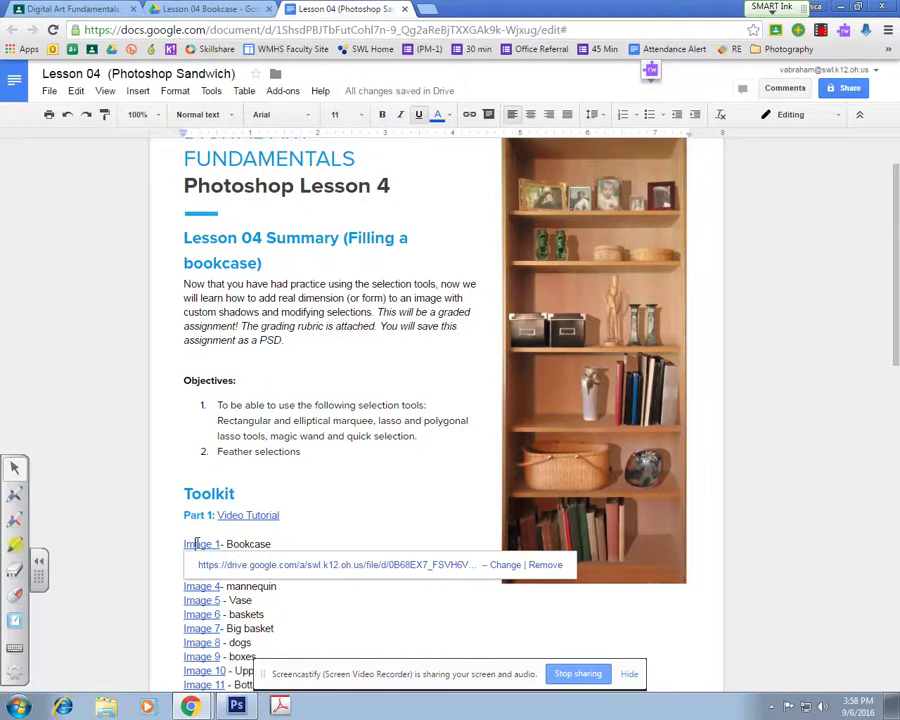
pyautogui.click(279, 564)
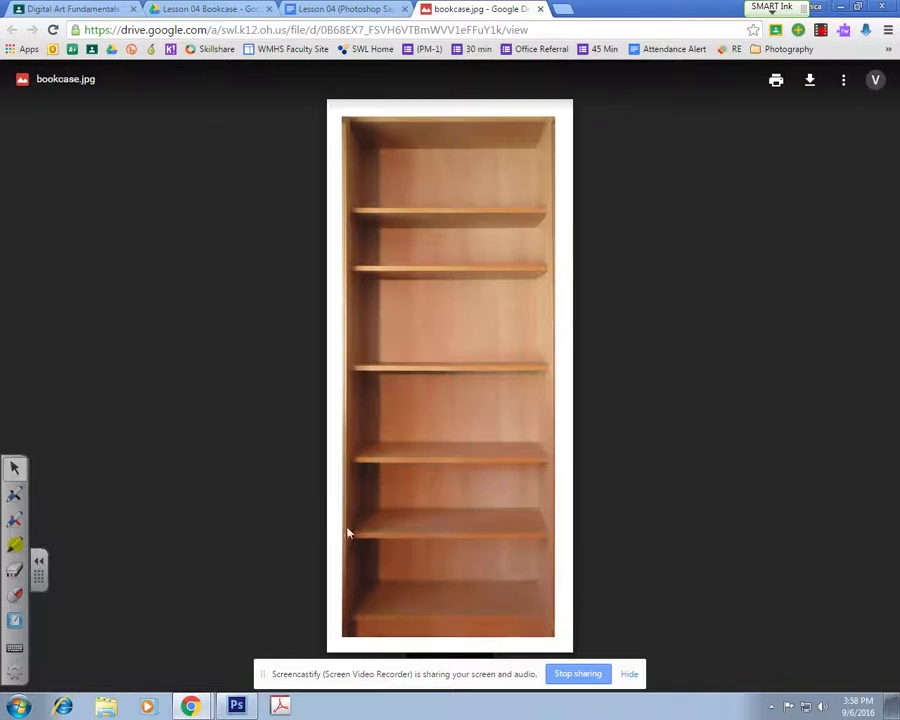
pyautogui.click(806, 88)
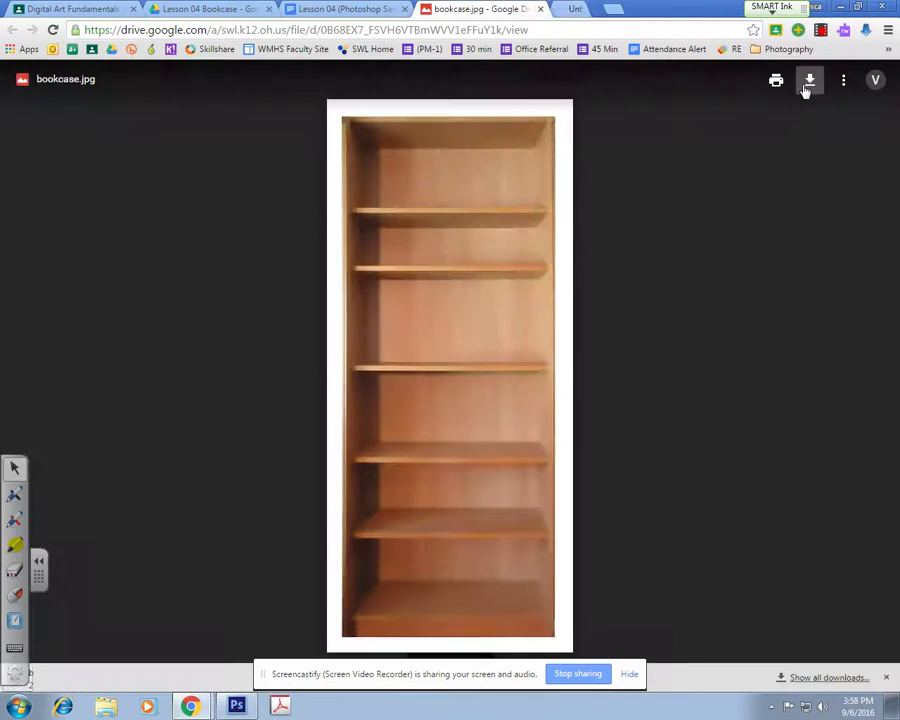
pyautogui.moveTo(102, 682); pyautogui.dragTo(327, 402)
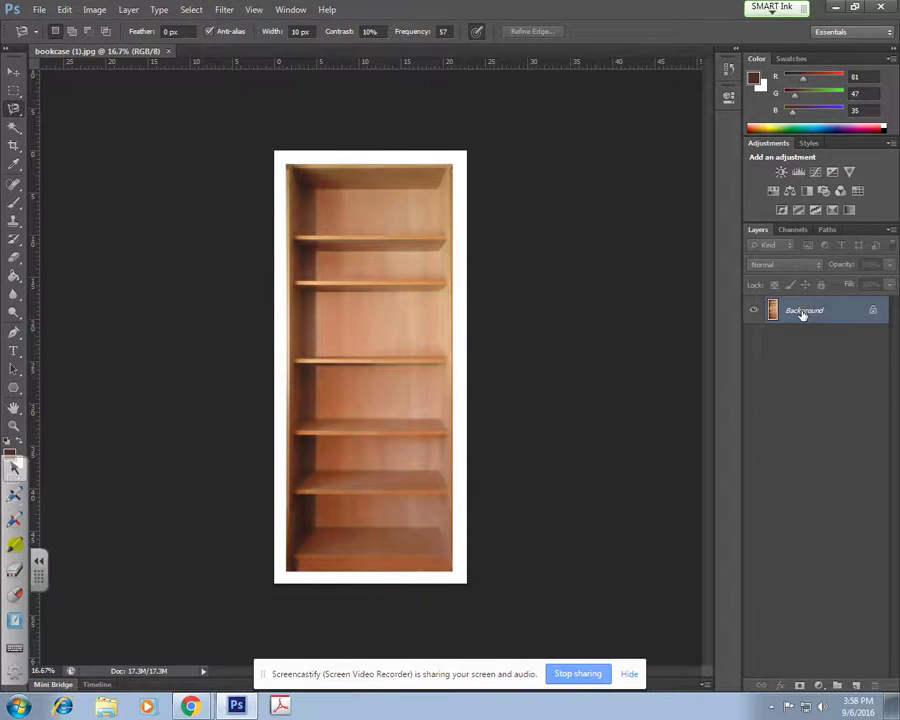
# Convert the locked Background into a regular layer named Bookcase
pyautogui.doubleClick(873, 314)
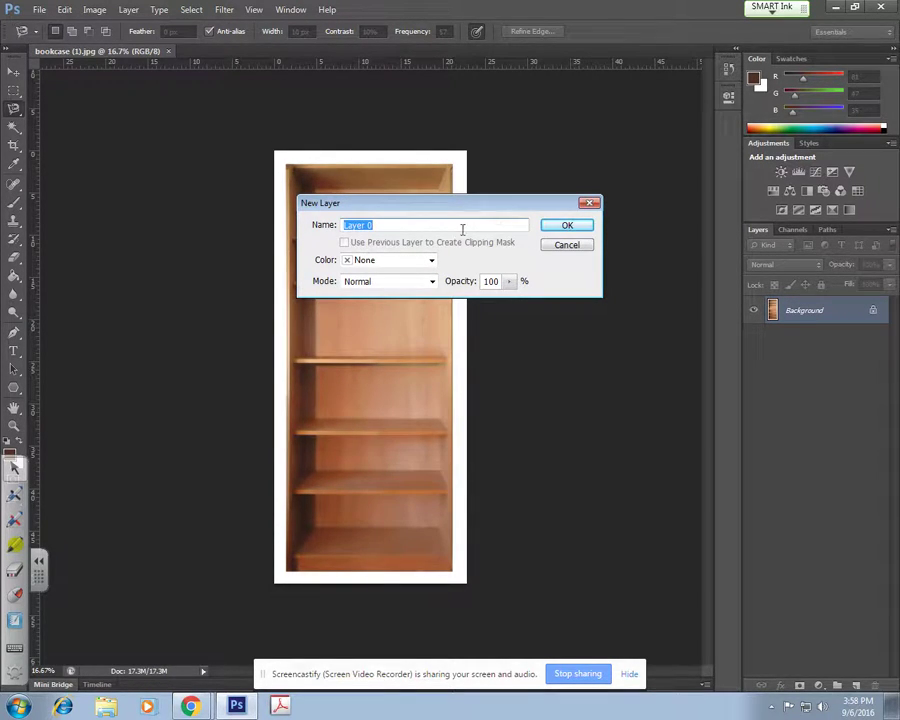
pyautogui.write('Bookcase')
pyautogui.click(566, 225)
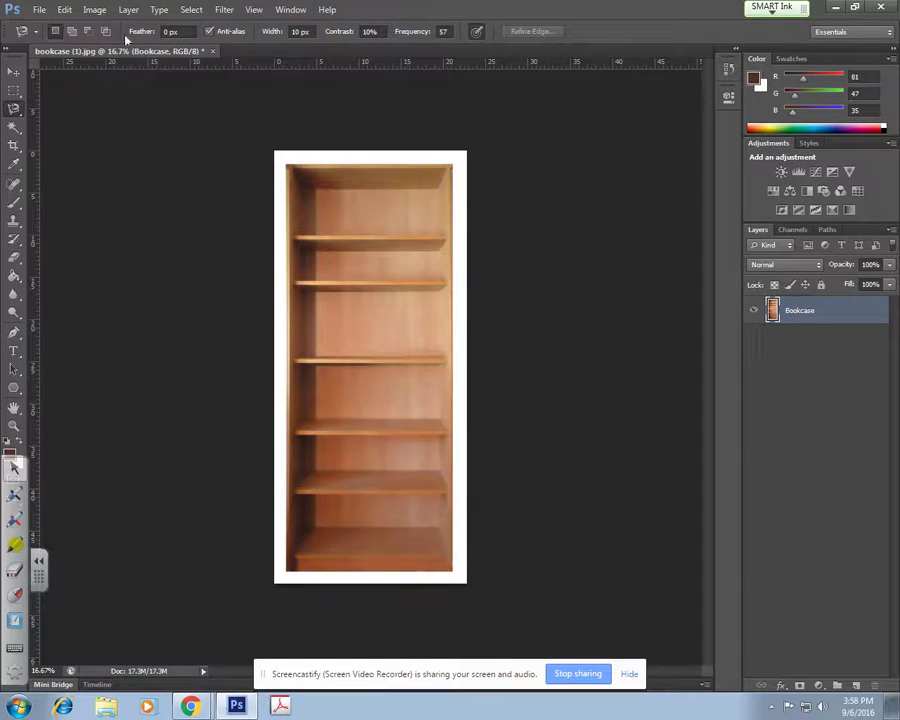
# Check the document's dimensions and resolution in the Image Size settings
pyautogui.click(94, 9)
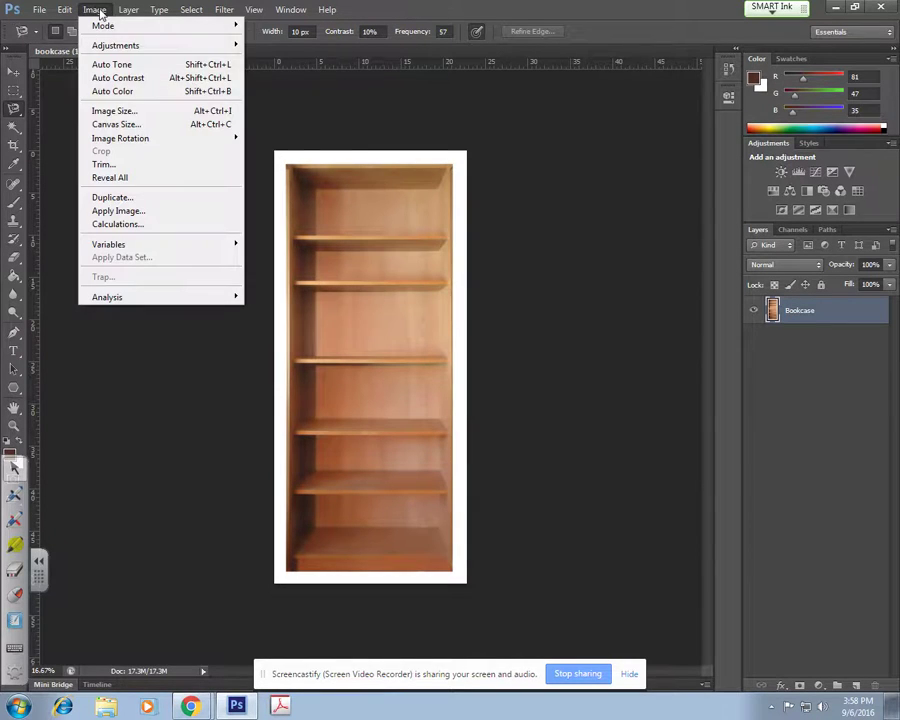
pyautogui.click(115, 112)
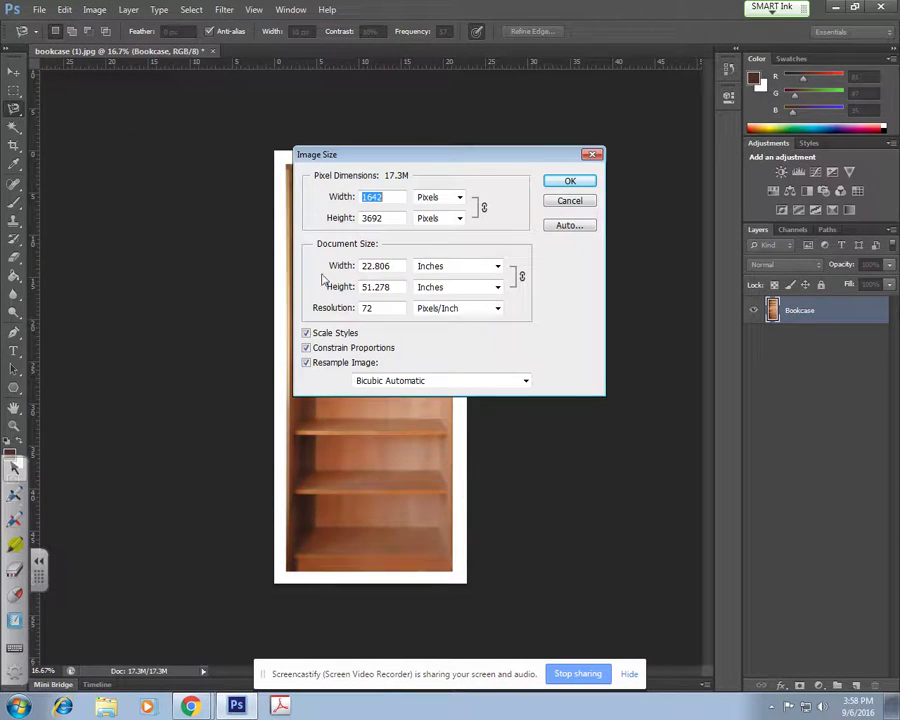
pyautogui.click(383, 307)
pyautogui.click(569, 182)
pyautogui.click(94, 9)
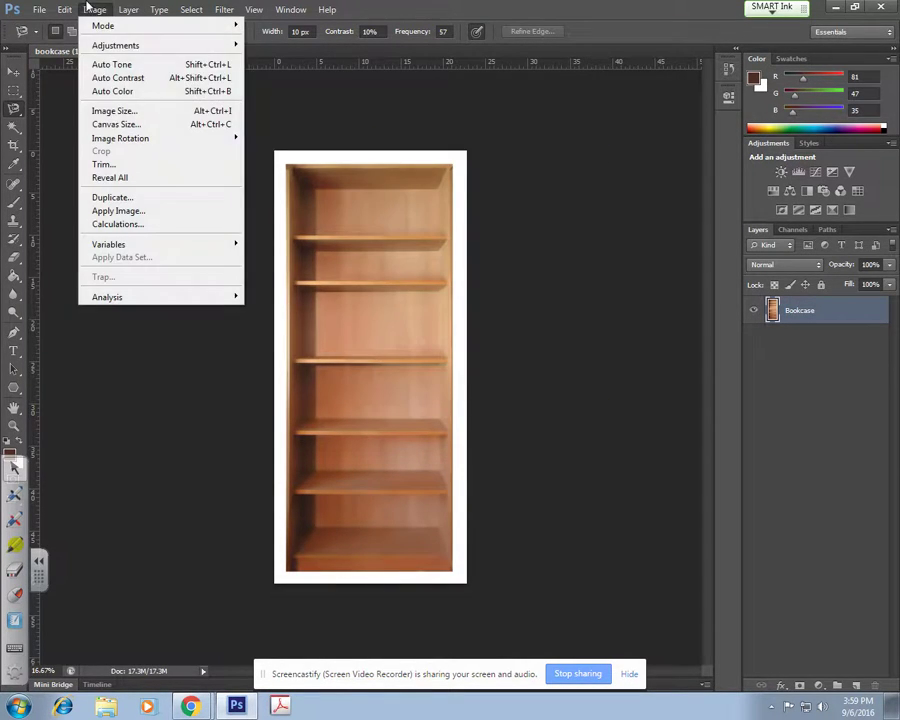
pyautogui.click(125, 111)
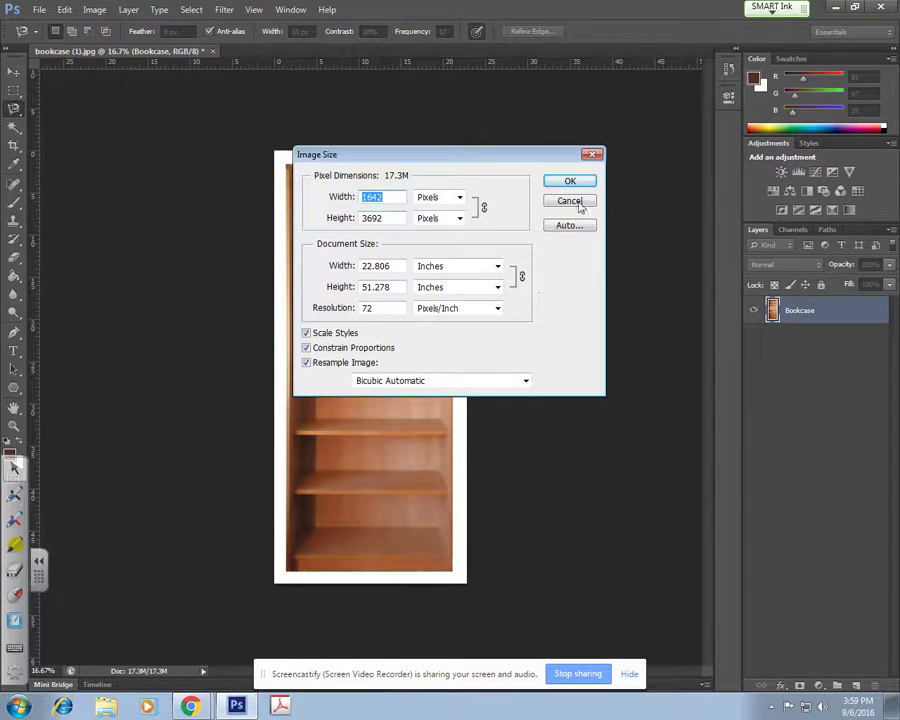
pyautogui.click(571, 181)
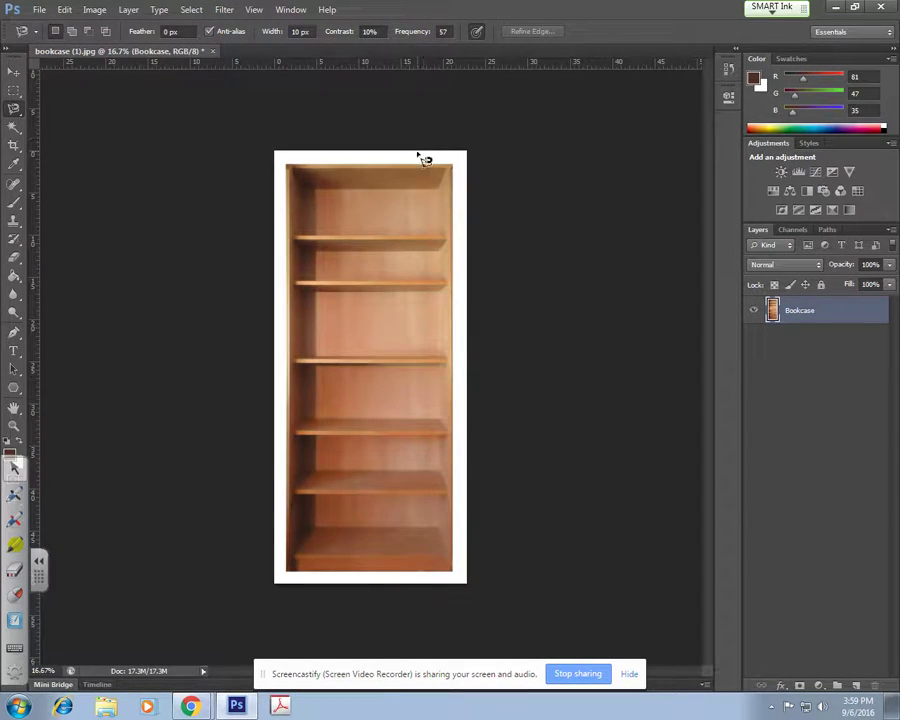
# Select the white border around the bookcase with the Magic Wand, delete it and clear the selection
pyautogui.click(14, 127)
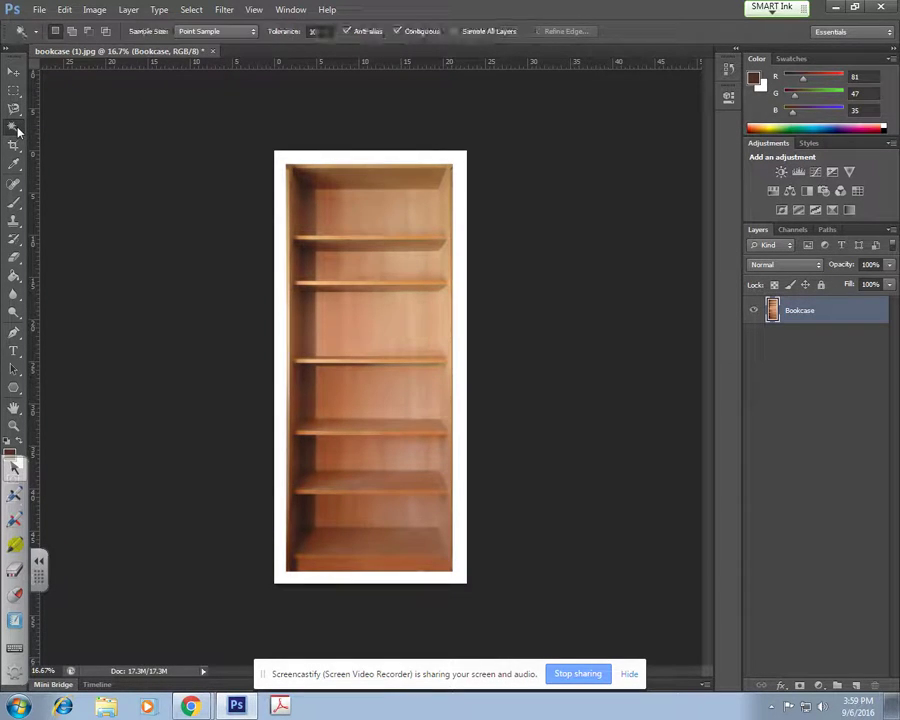
pyautogui.click(298, 155)
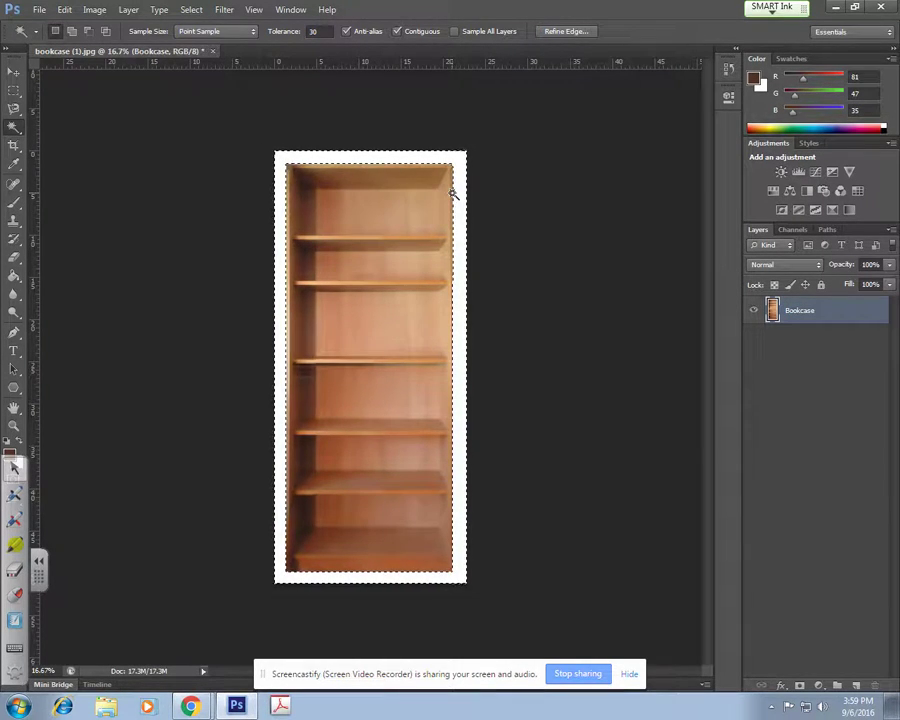
pyautogui.press('Delete')
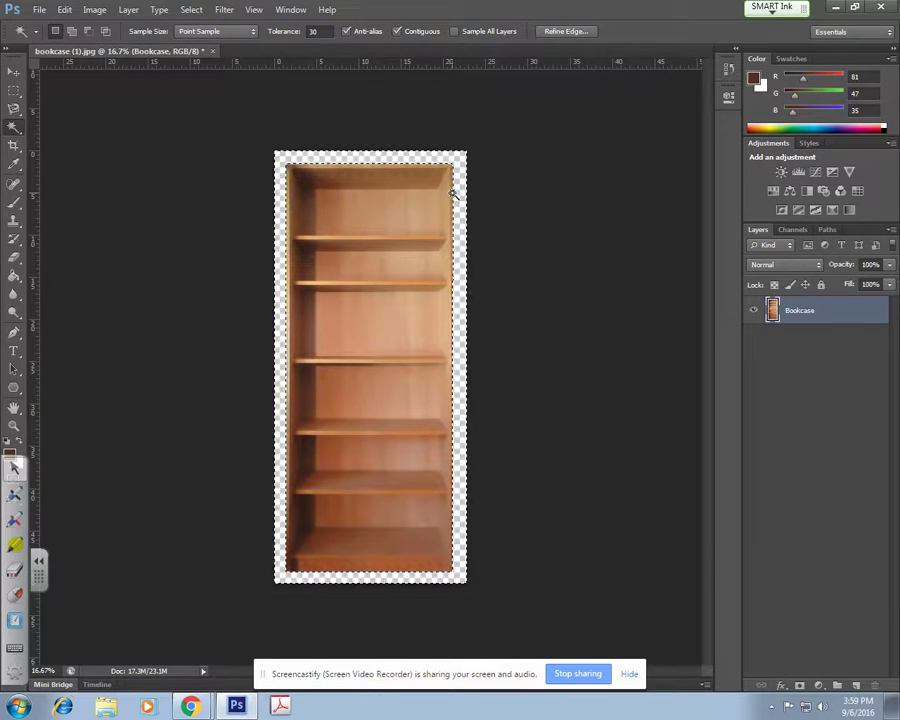
pyautogui.hotkey('ctrl', 'd')
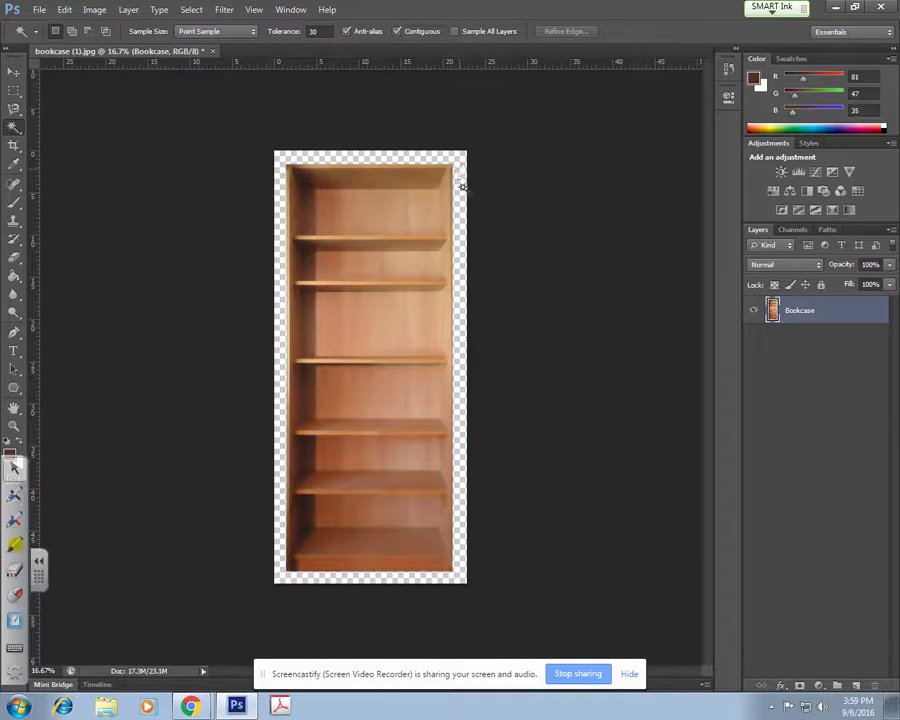
# Examine the bookcase's cut-out edges and upper shelves at 33.3% zoom
pyautogui.hotkey('ctrl', '+')
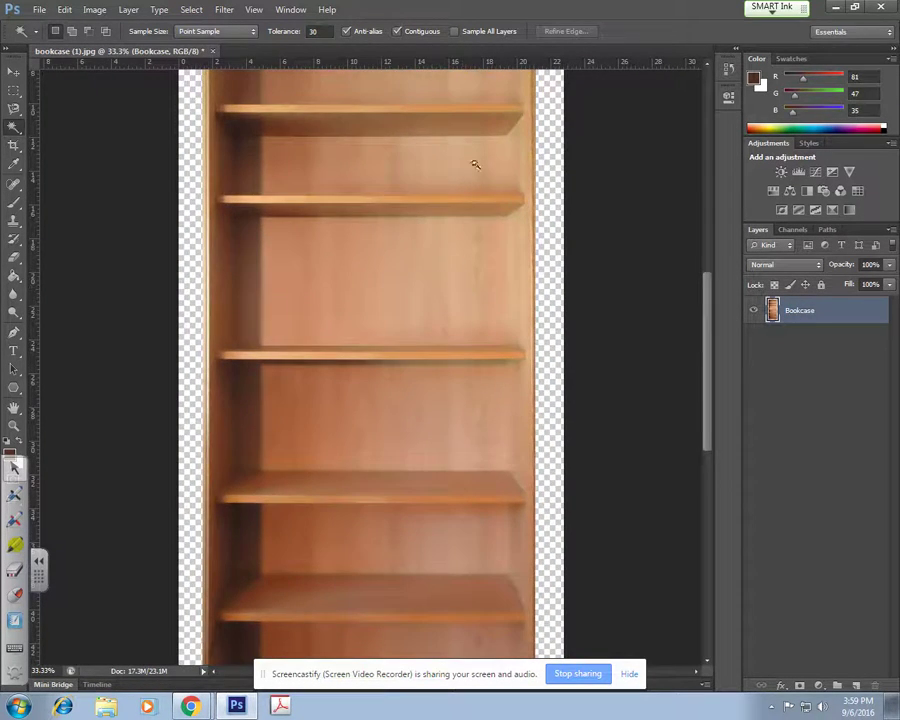
pyautogui.scroll(5, 488, 300)
pyautogui.moveTo(508, 168); pyautogui.dragTo(484, 214)
pyautogui.hotkey('ctrl', 'r')
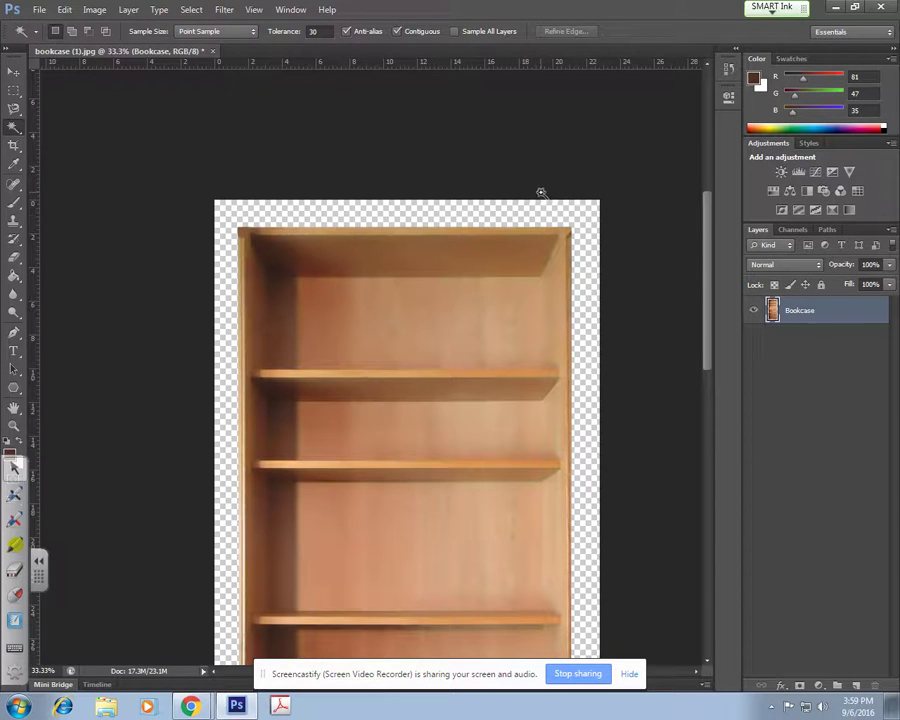
pyautogui.scroll(-3, 594, 310)
pyautogui.scroll(-3, 594, 312)
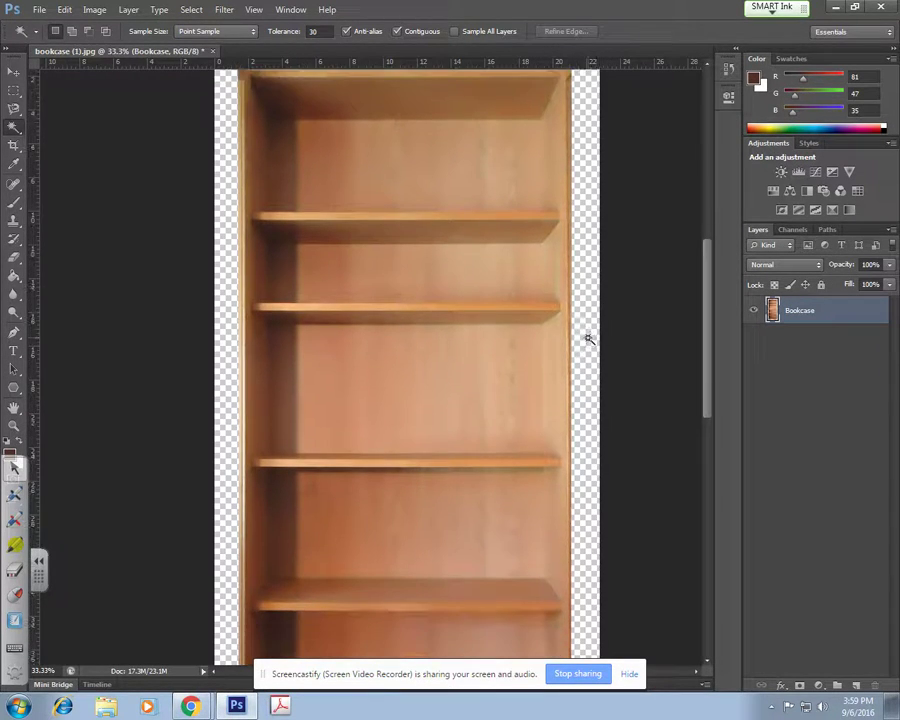
pyautogui.scroll(2, 594, 361)
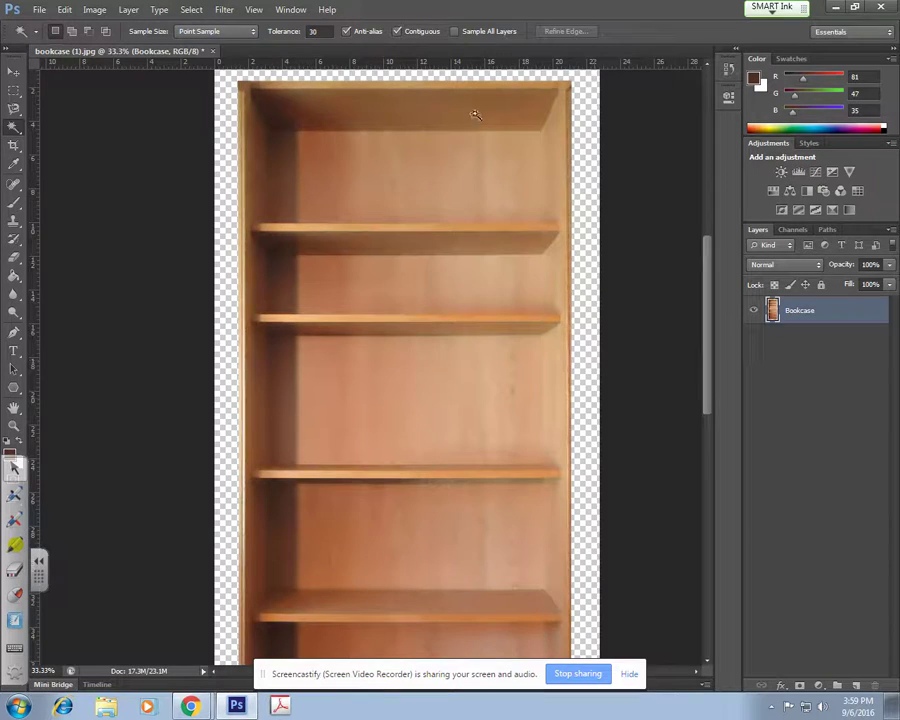
pyautogui.scroll(2, 404, 267)
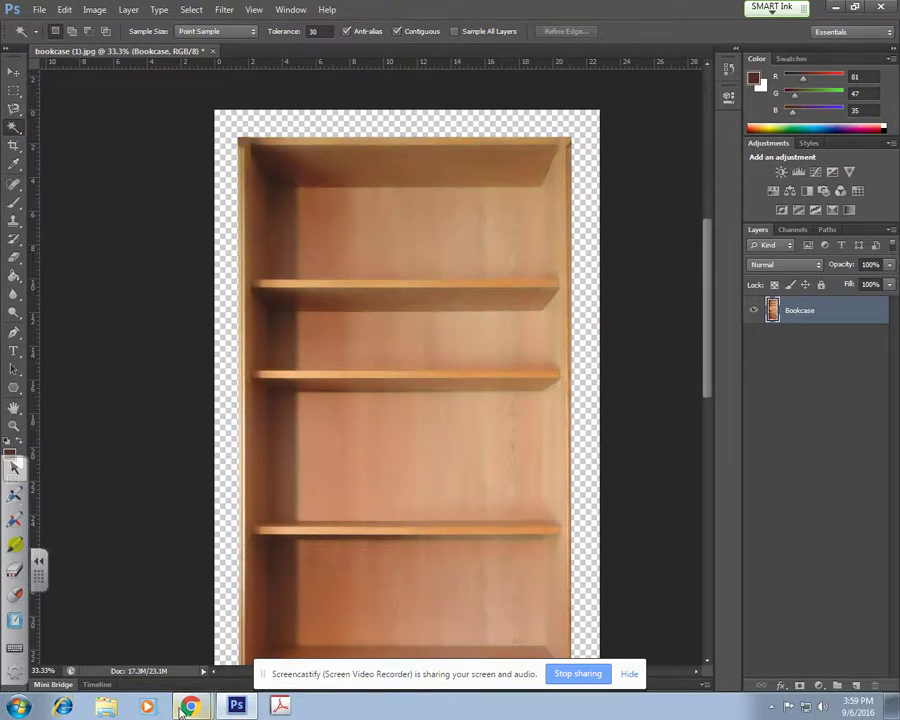
# Switch to Chrome, close the bookcase image preview and download photos.jpg from the lesson's Image 2 link
pyautogui.moveTo(185, 708)
pyautogui.click(174, 652)
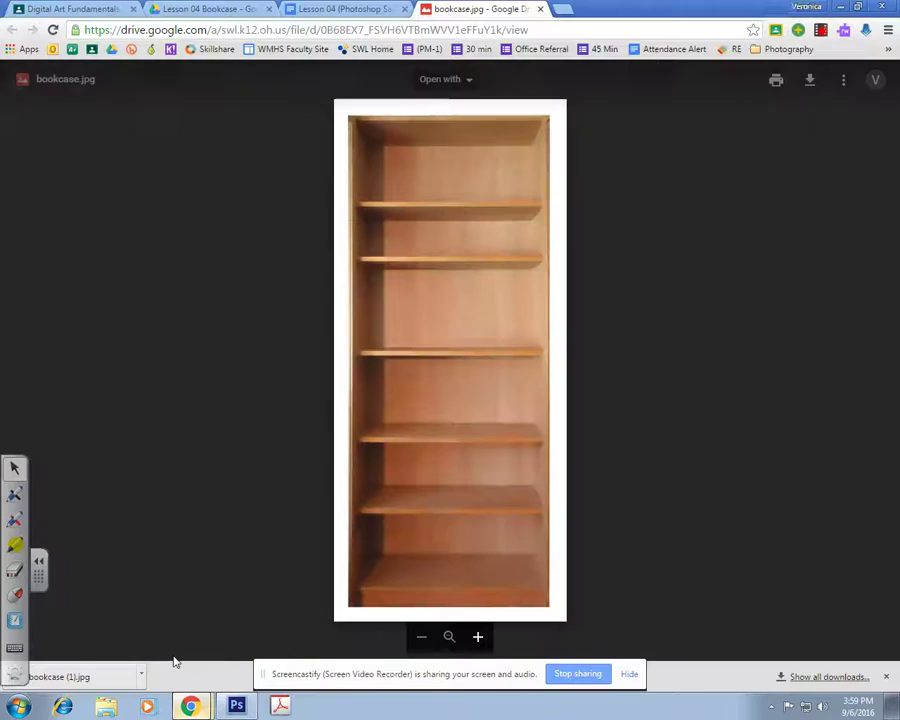
pyautogui.click(540, 9)
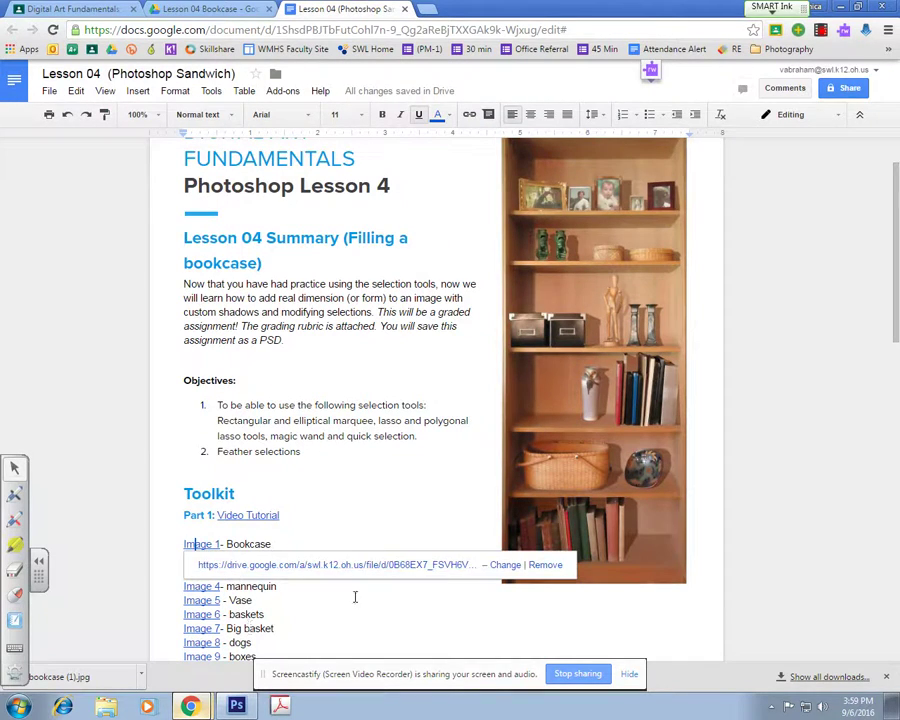
pyautogui.click(256, 600)
pyautogui.click(206, 558)
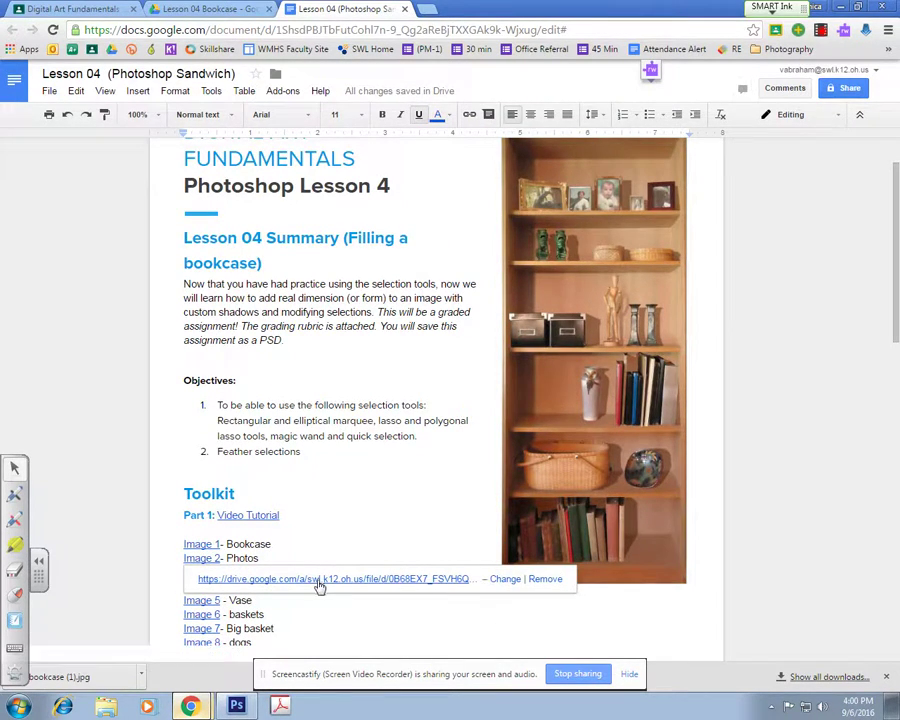
pyautogui.click(316, 580)
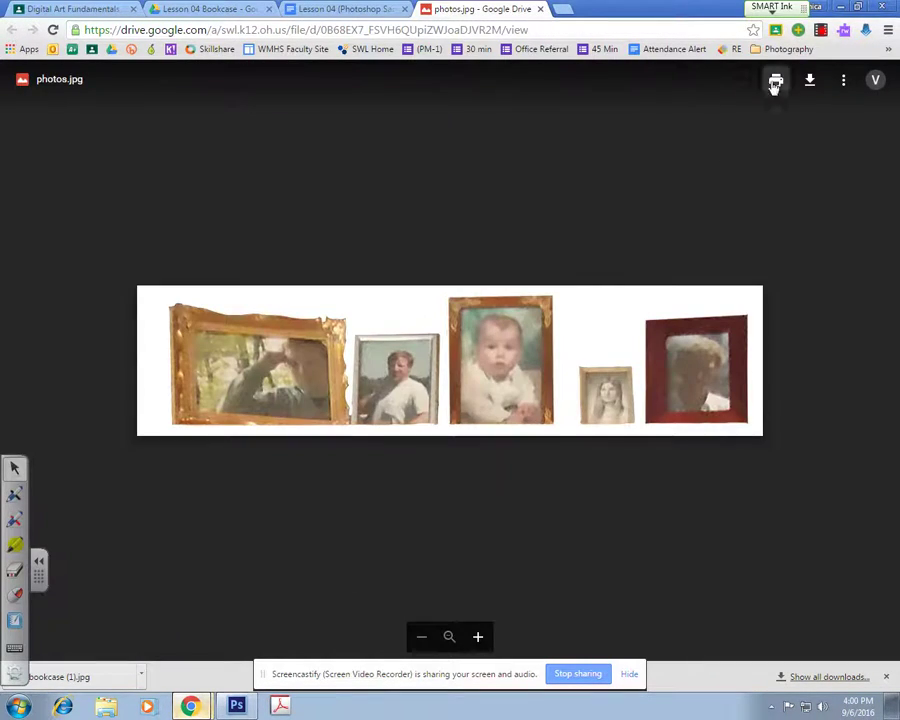
pyautogui.click(808, 84)
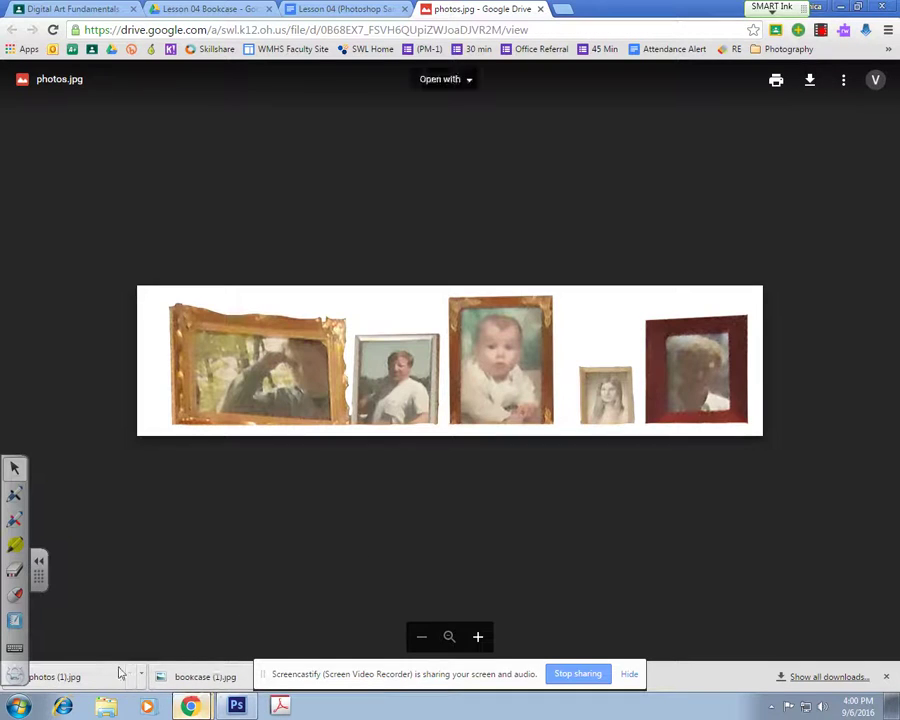
# Place the downloaded photos (1).jpg on the bookcase's top shelf in Photoshop, close its Chrome preview and return to Photoshop
pyautogui.moveTo(62, 684); pyautogui.dragTo(456, 270)
pyautogui.moveTo(432, 386); pyautogui.dragTo(436, 273)
pyautogui.click(190, 706)
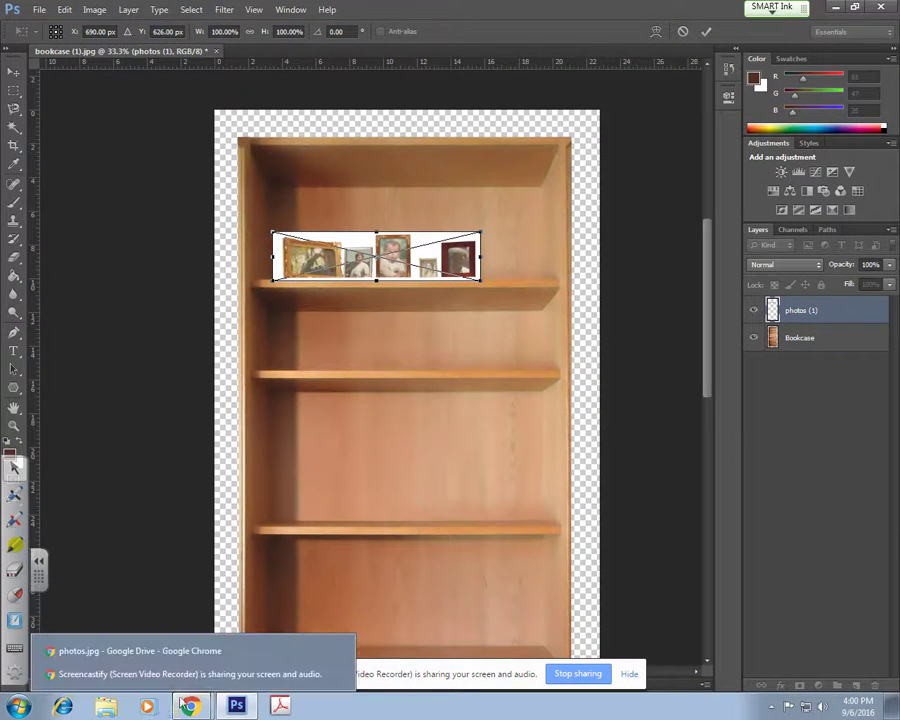
pyautogui.click(180, 648)
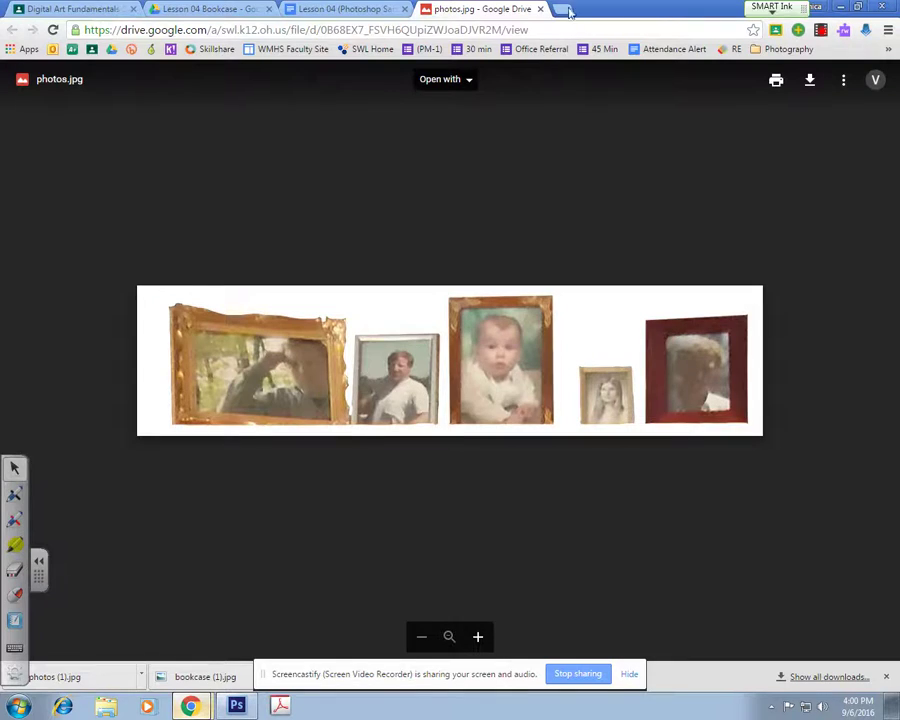
pyautogui.hotkey('ctrl', 'w')
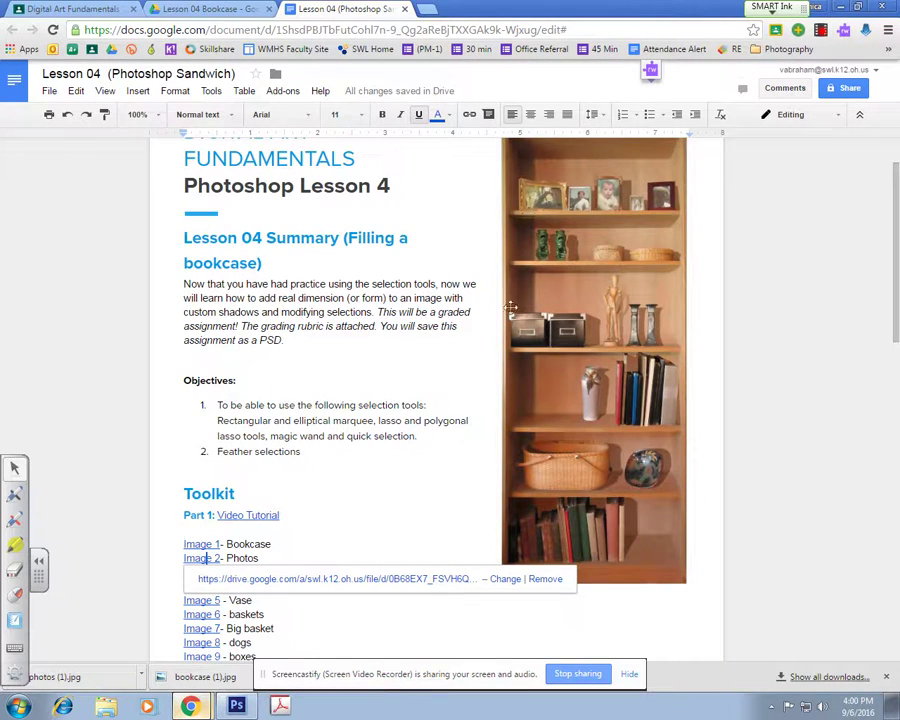
pyautogui.click(236, 706)
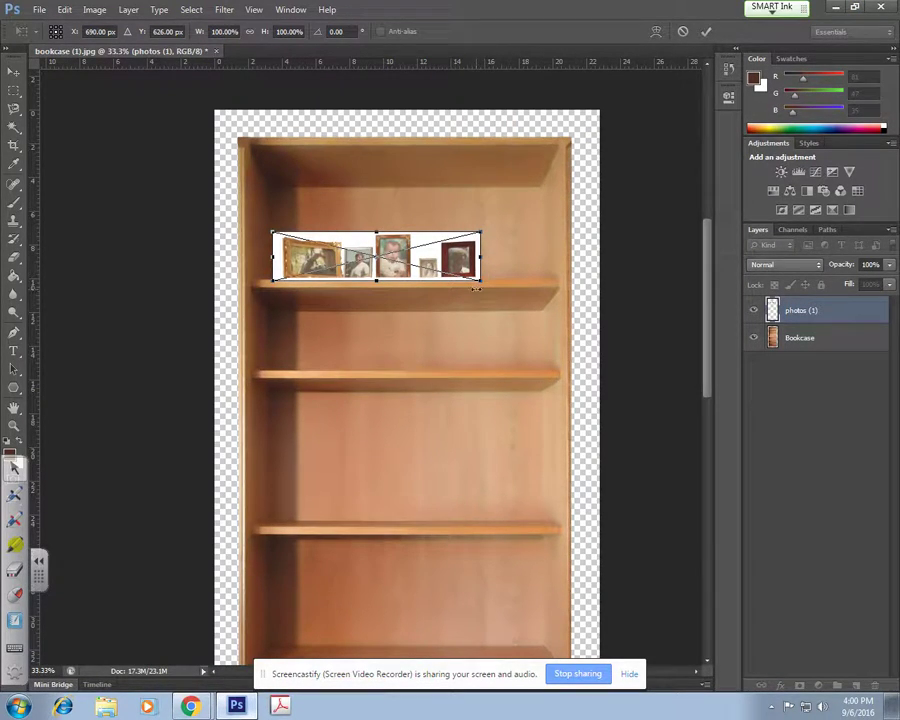
# Scale the placed photos proportionally to about 140% so they span the top shelf, and commit the placement
pyautogui.moveTo(478, 232); pyautogui.dragTo(543, 195)
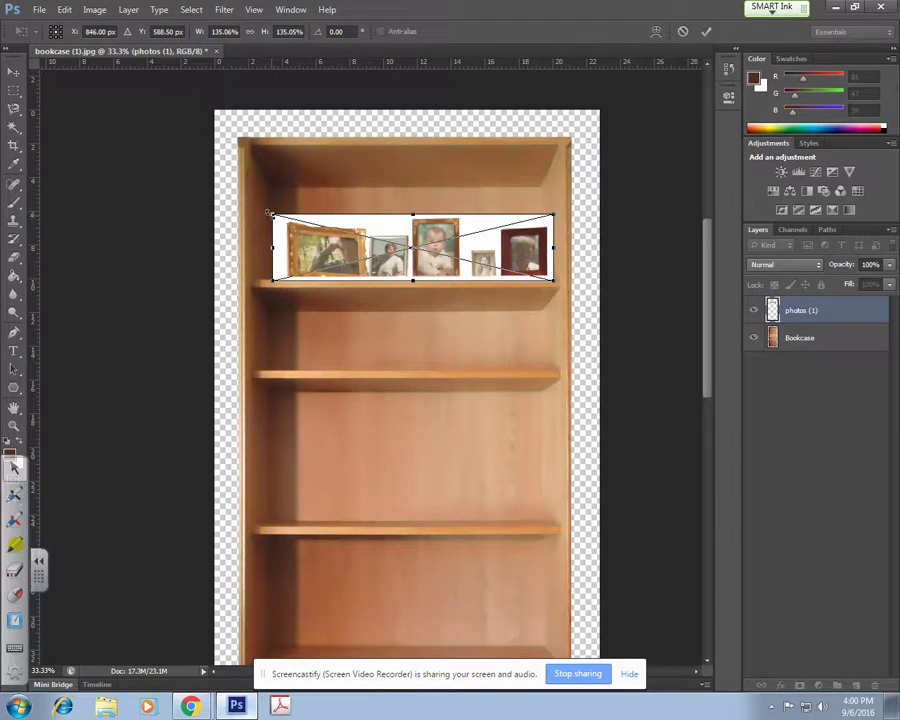
pyautogui.moveTo(270, 215); pyautogui.dragTo(259, 210)
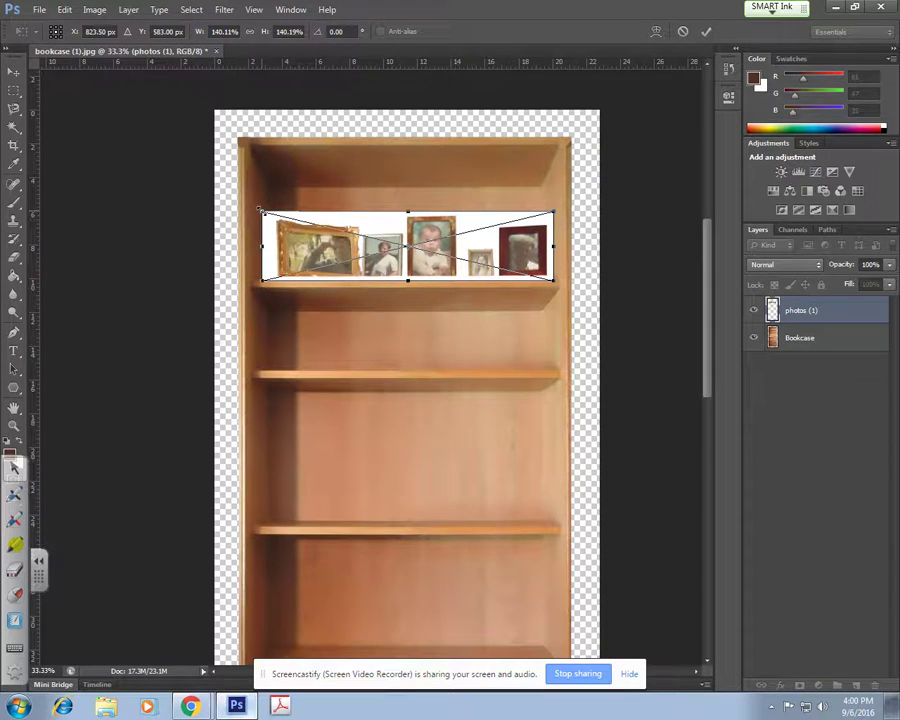
pyautogui.press('Return')
# Rasterize the photos (1) layer, with the Magic Wand as the active tool
pyautogui.press('w')
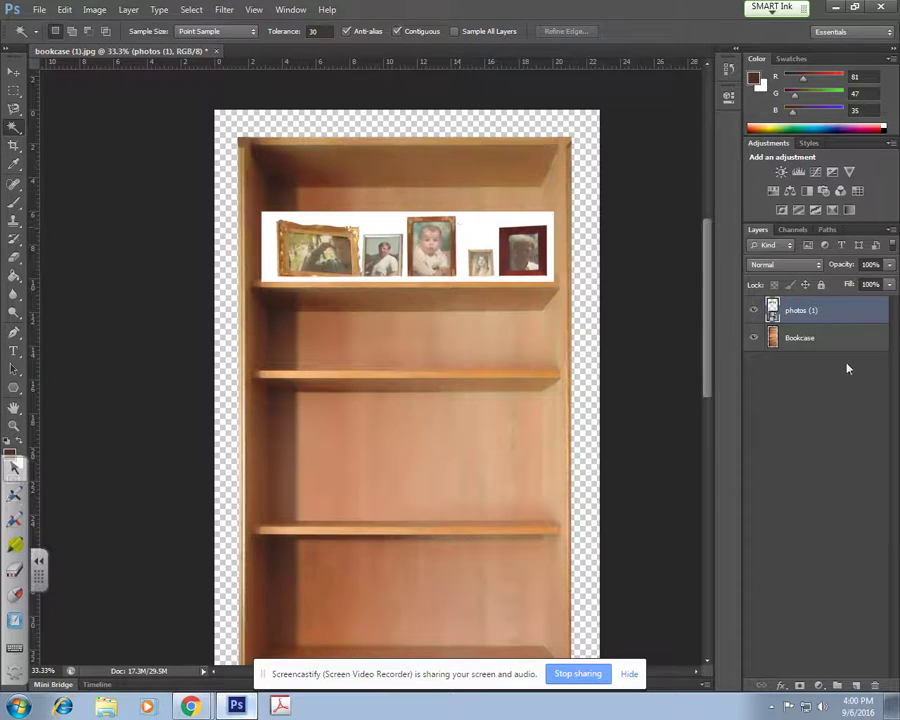
pyautogui.rightClick(828, 313)
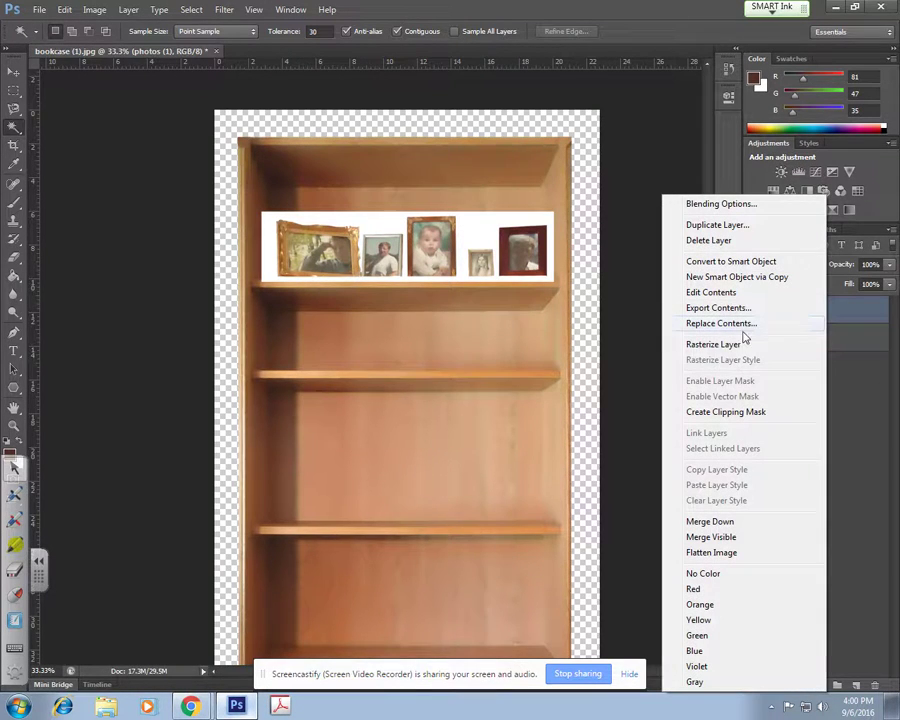
pyautogui.click(710, 345)
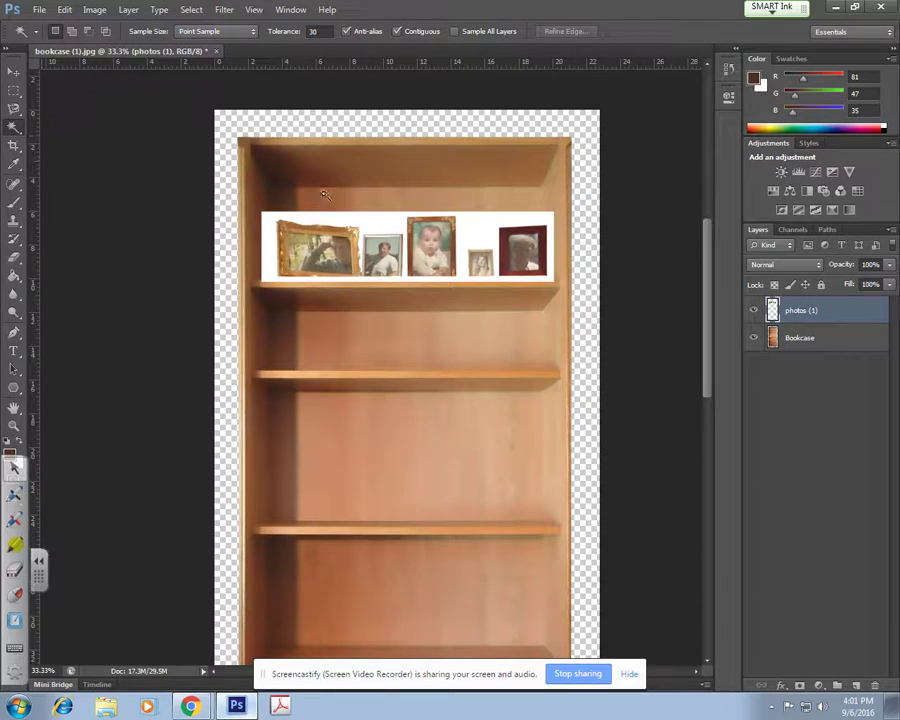
# Select the white background around the framed photos with the Magic Wand, delete it and deselect
pyautogui.click(377, 218)
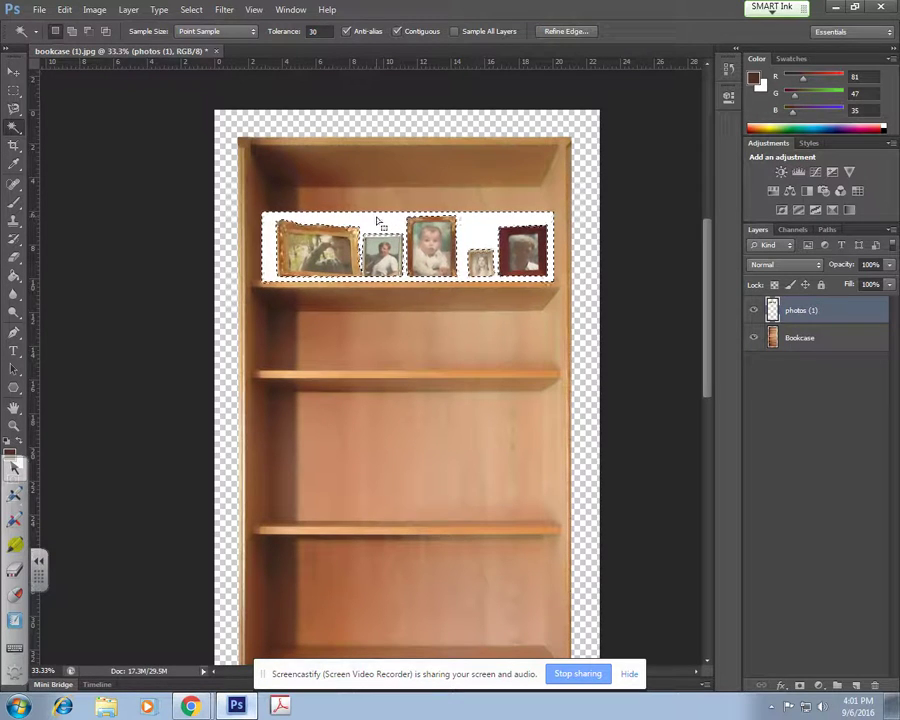
pyautogui.press('Delete')
pyautogui.hotkey('ctrl', 'd')
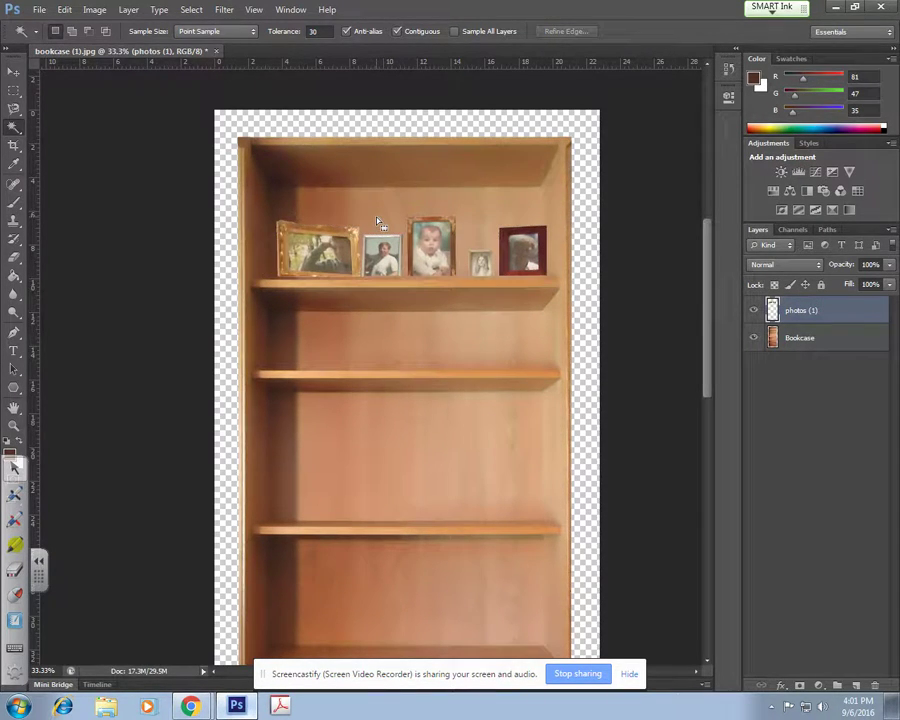
# Turn on Auto-Select for the Move tool, set it to Layer, and nudge the framed photos slightly to the left on the shelf
pyautogui.click(14, 75)
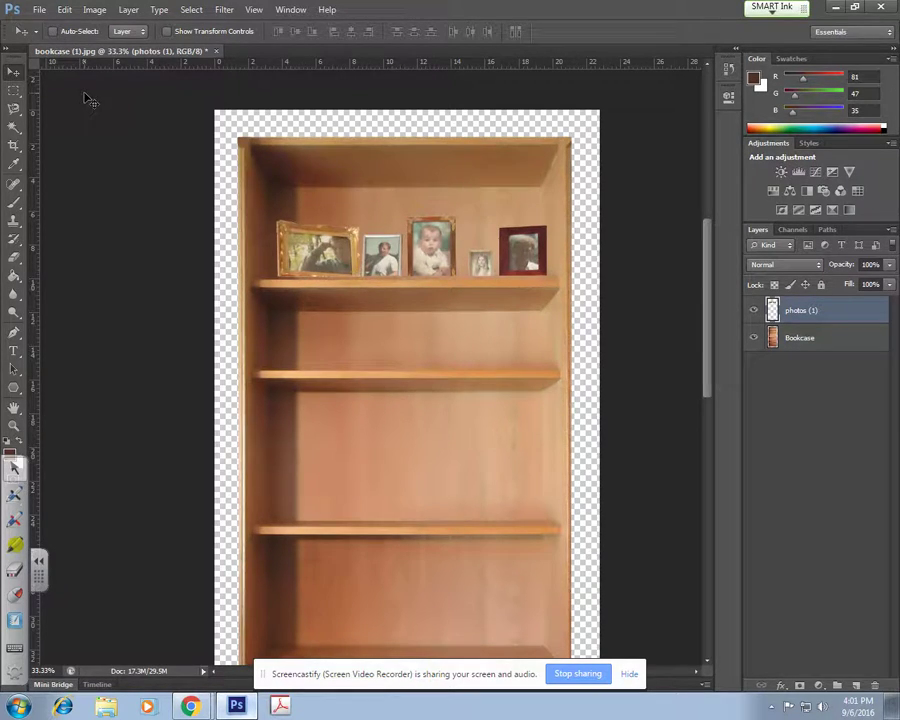
pyautogui.click(146, 36)
pyautogui.click(140, 42)
pyautogui.click(53, 32)
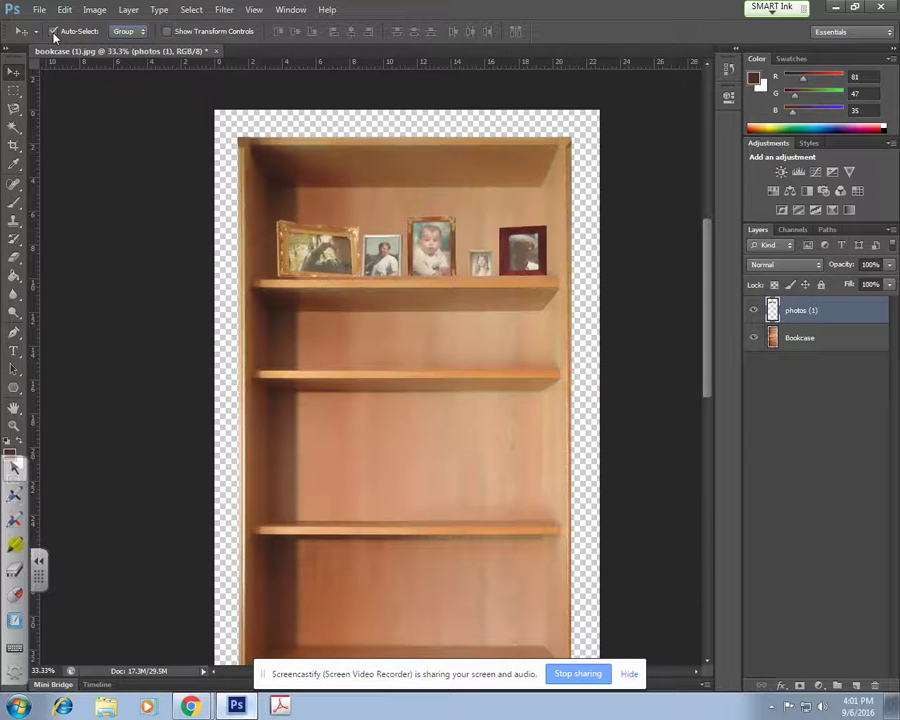
pyautogui.click(146, 33)
pyautogui.click(128, 60)
pyautogui.moveTo(433, 240); pyautogui.dragTo(430, 240)
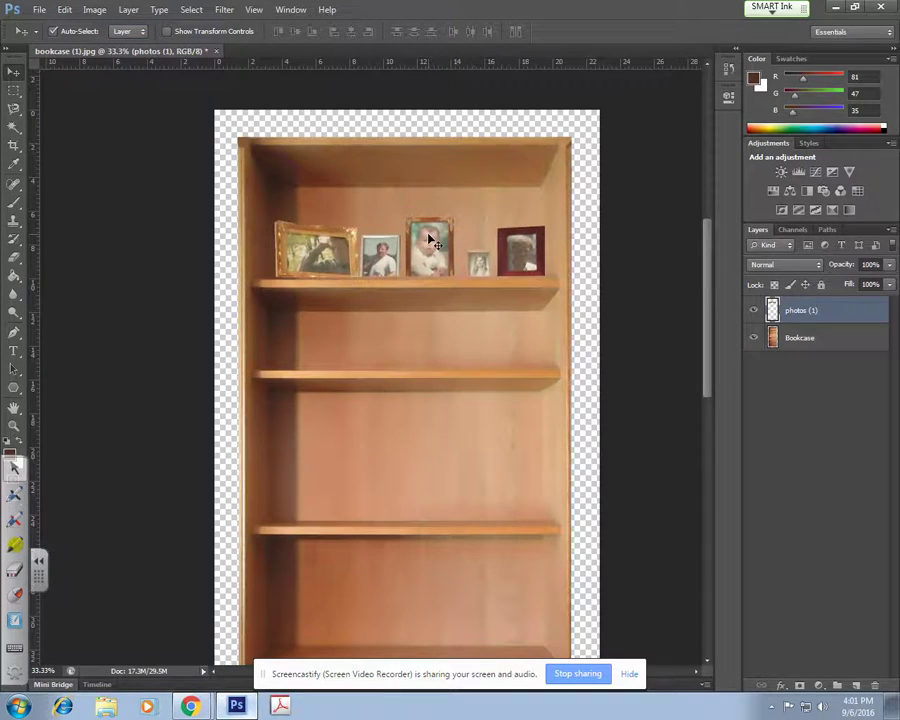
# Alternate between the Bookcase and photos (1) layers to compare manual layer selection with Auto-Select, ending on the photos (1) layer
pyautogui.hotkey('ctrl', '=')
pyautogui.hotkey('ctrl', '=')
pyautogui.scroll(3, 406, 192)
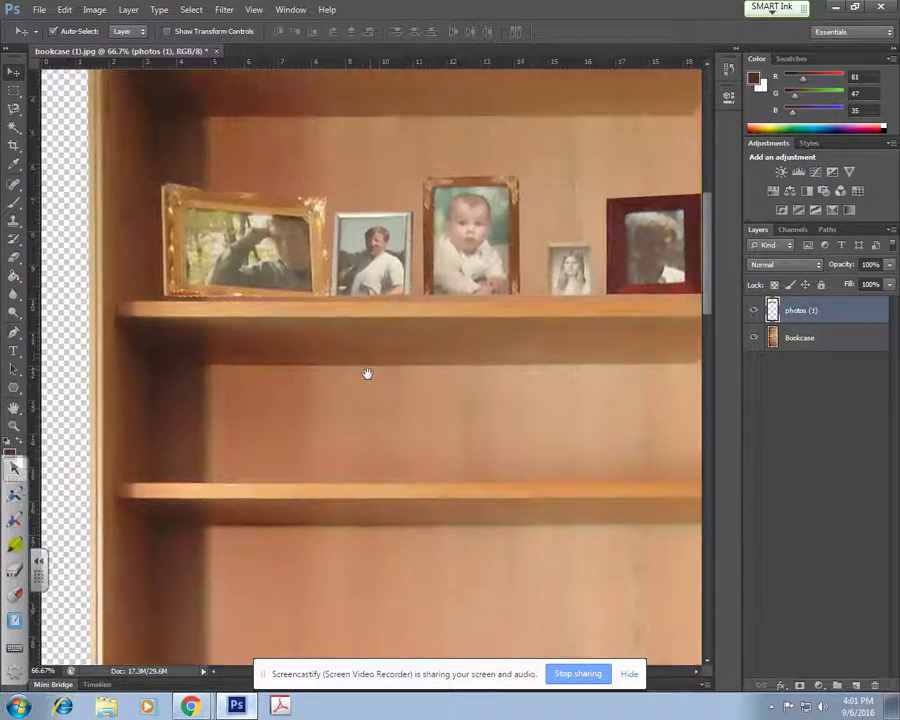
pyautogui.moveTo(455, 322); pyautogui.dragTo(449, 324)
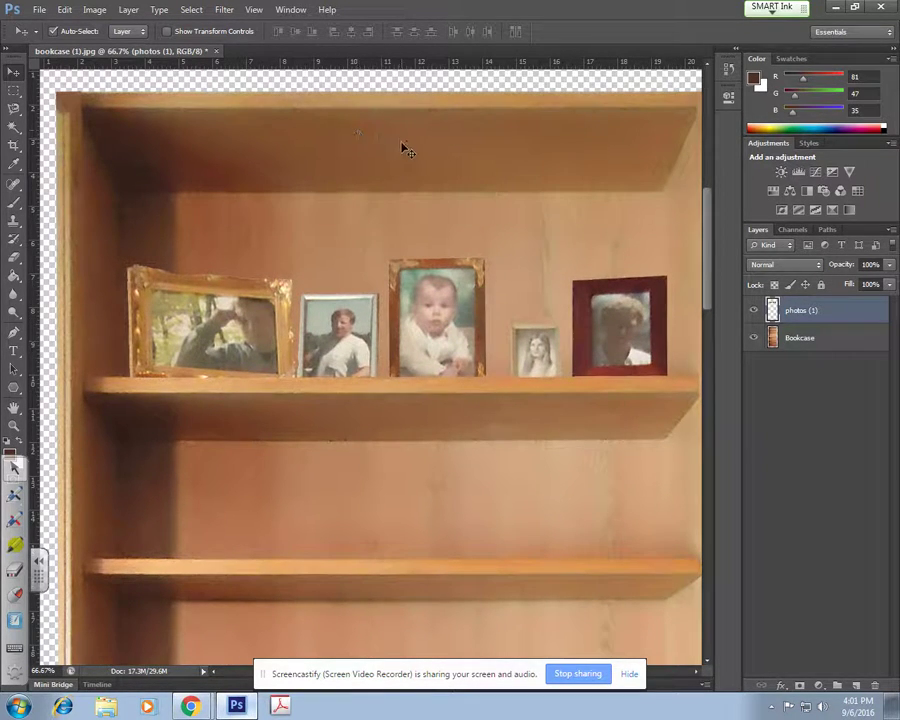
pyautogui.click(795, 340)
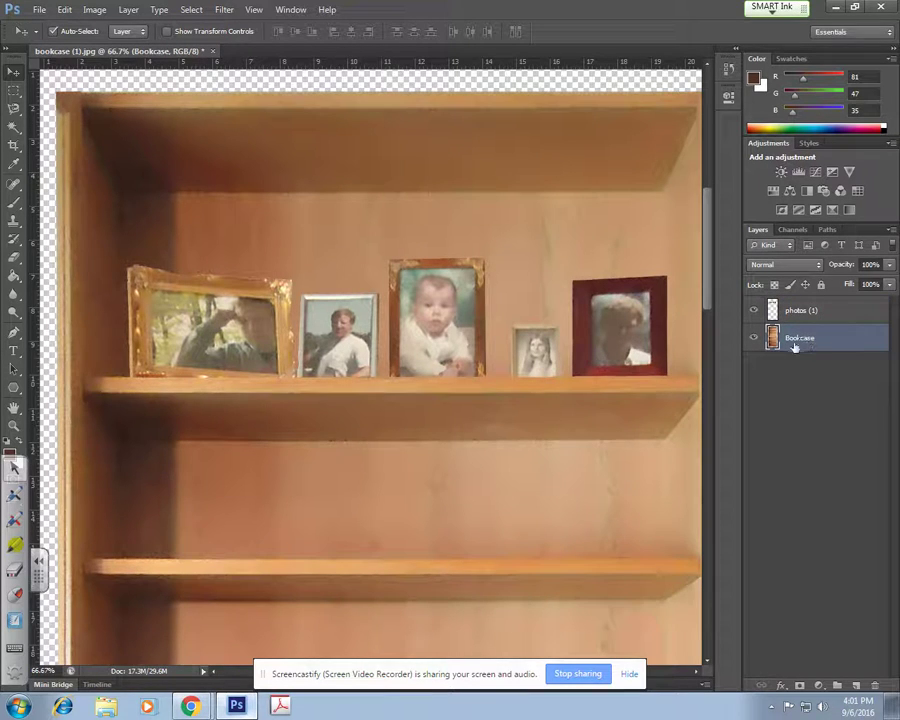
pyautogui.click(807, 318)
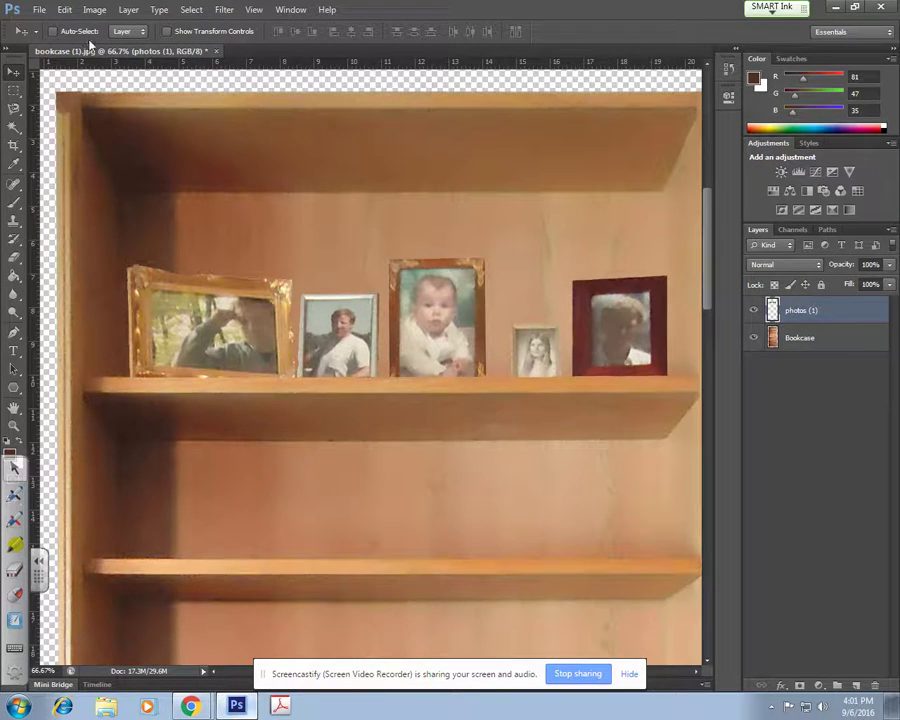
pyautogui.click(62, 33)
pyautogui.click(810, 341)
pyautogui.click(618, 316)
# Switch to the lesson document in Chrome and download candles.jpg from its Image 3 link
pyautogui.moveTo(190, 705)
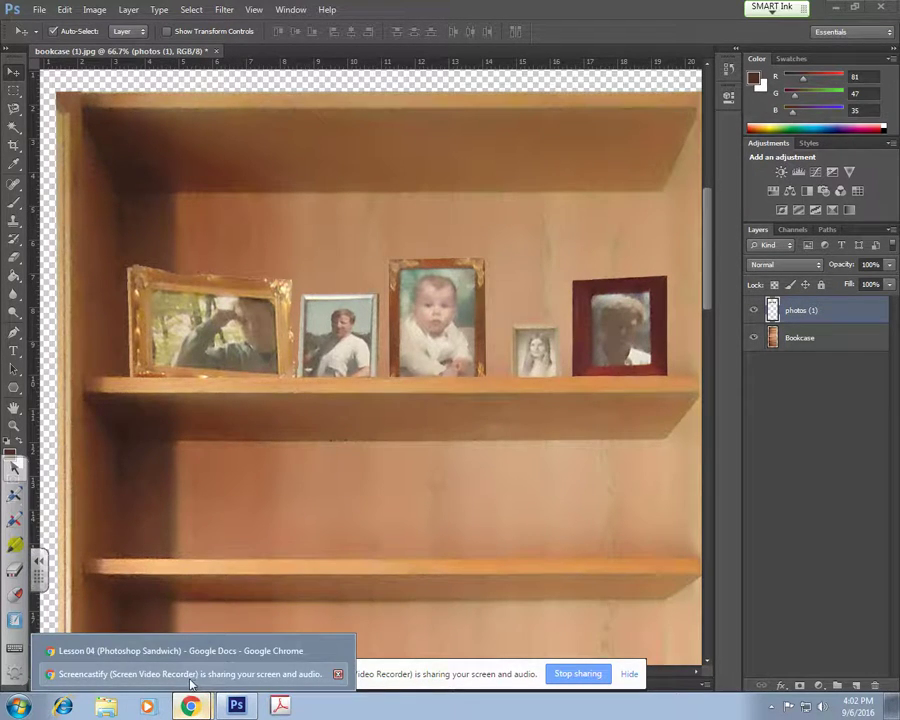
pyautogui.click(183, 651)
pyautogui.scroll(-2, 270, 496)
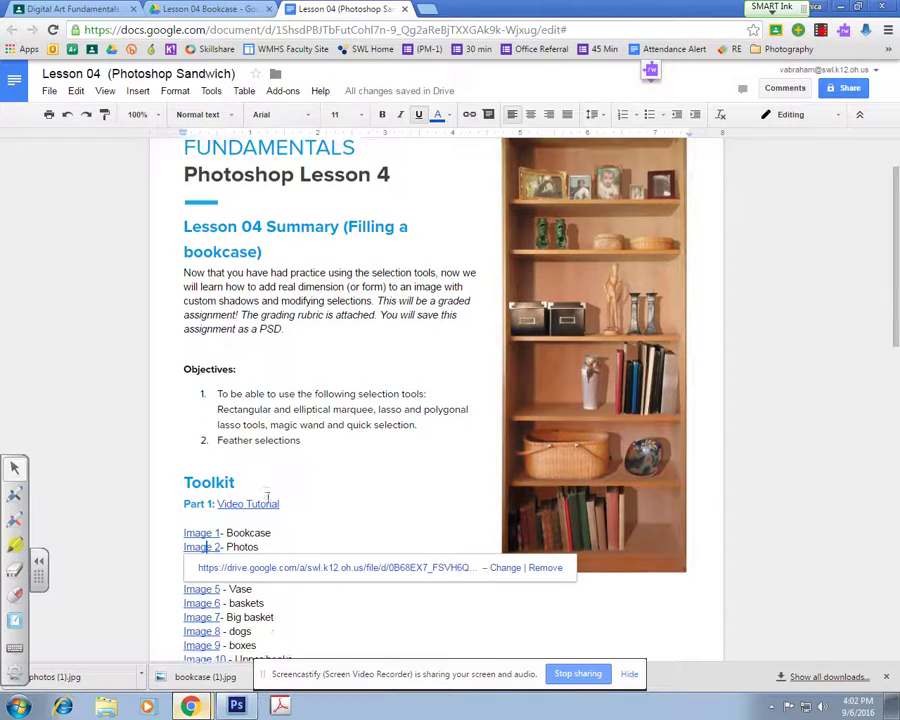
pyautogui.click(264, 489)
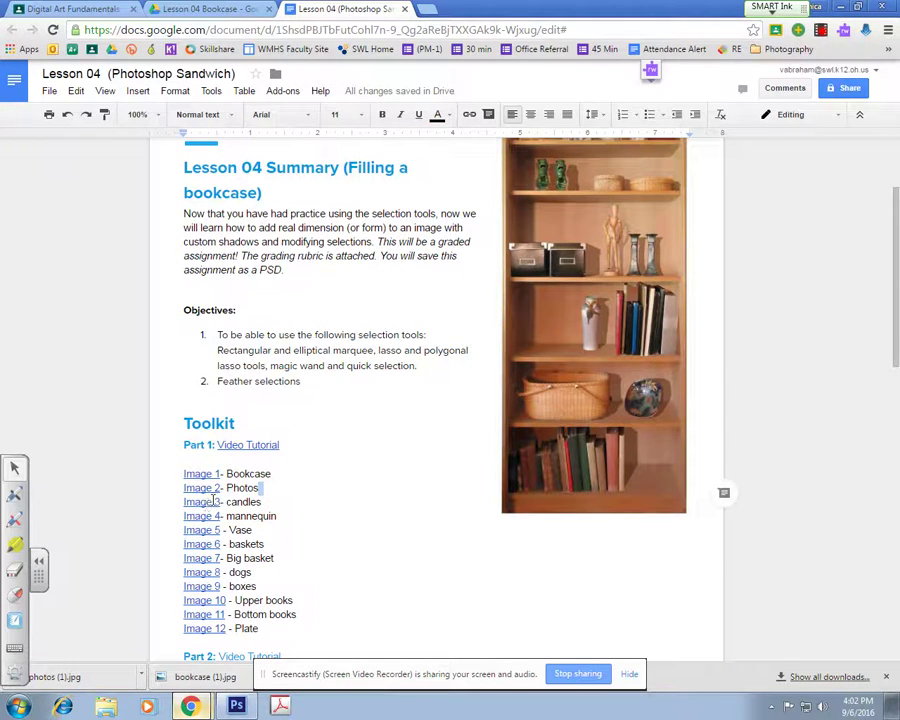
pyautogui.click(214, 498)
pyautogui.scroll(2, 663, 302)
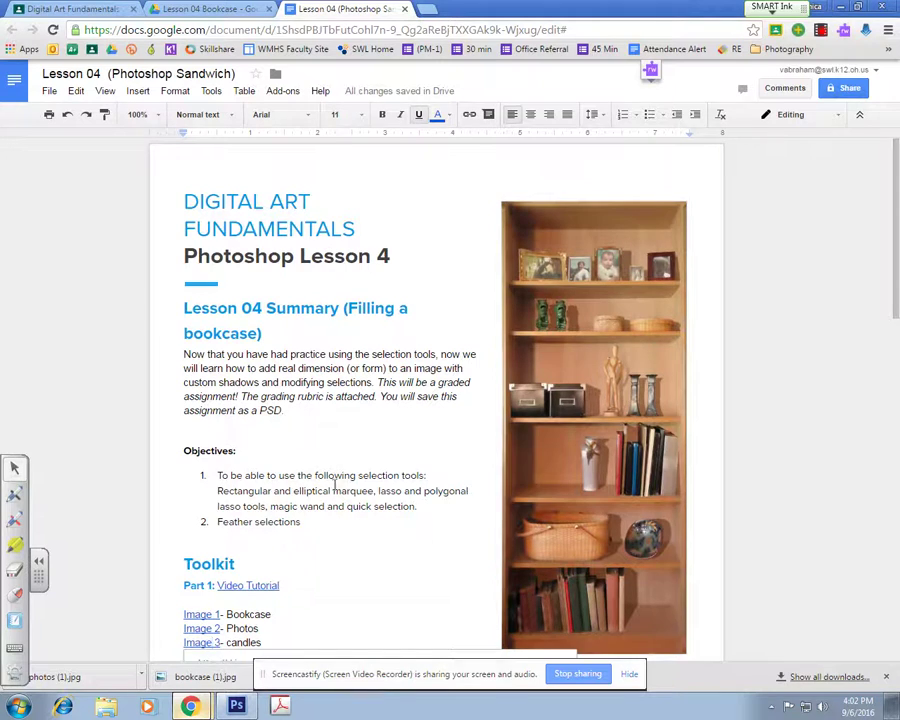
pyautogui.scroll(-1, 330, 494)
pyautogui.click(225, 593)
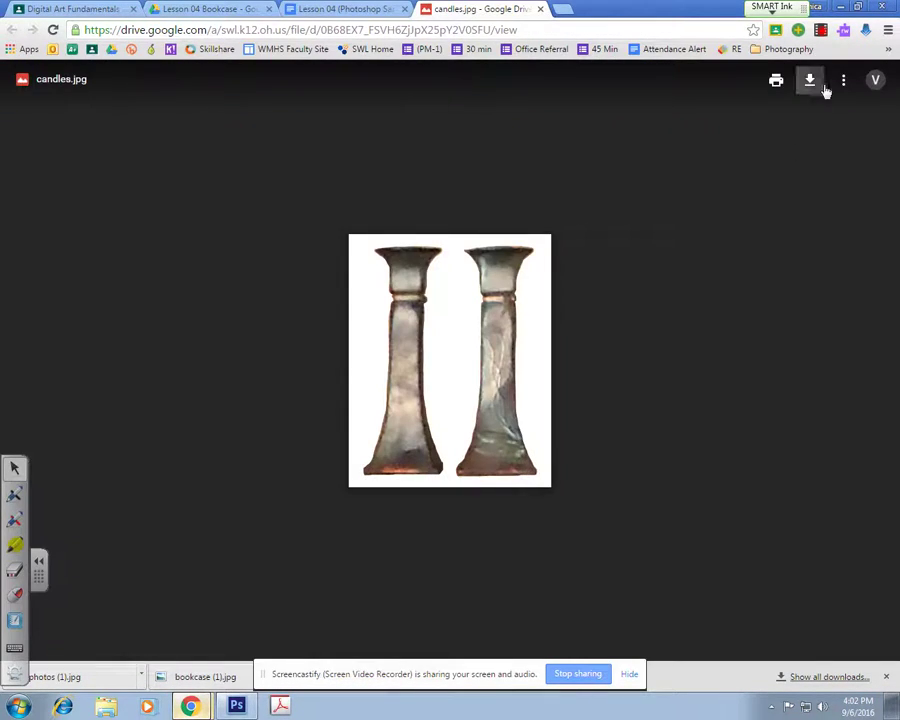
pyautogui.click(810, 82)
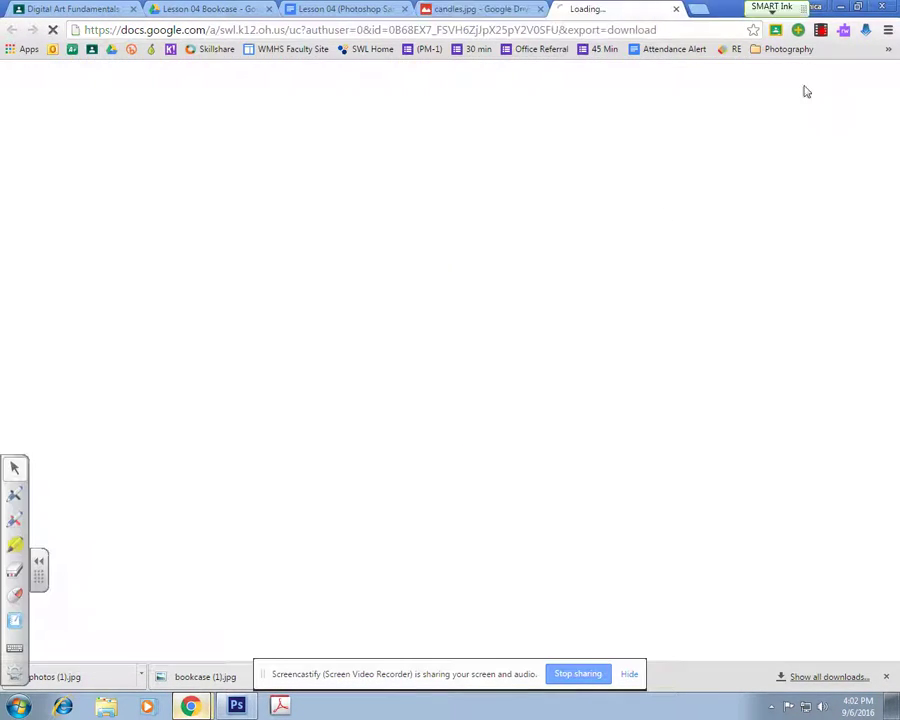
# Place the downloaded candles (1).jpg in the Photoshop bookcase at the right end of the third shelf and commit the placement
pyautogui.click(234, 705)
pyautogui.moveTo(455, 473); pyautogui.dragTo(441, 457)
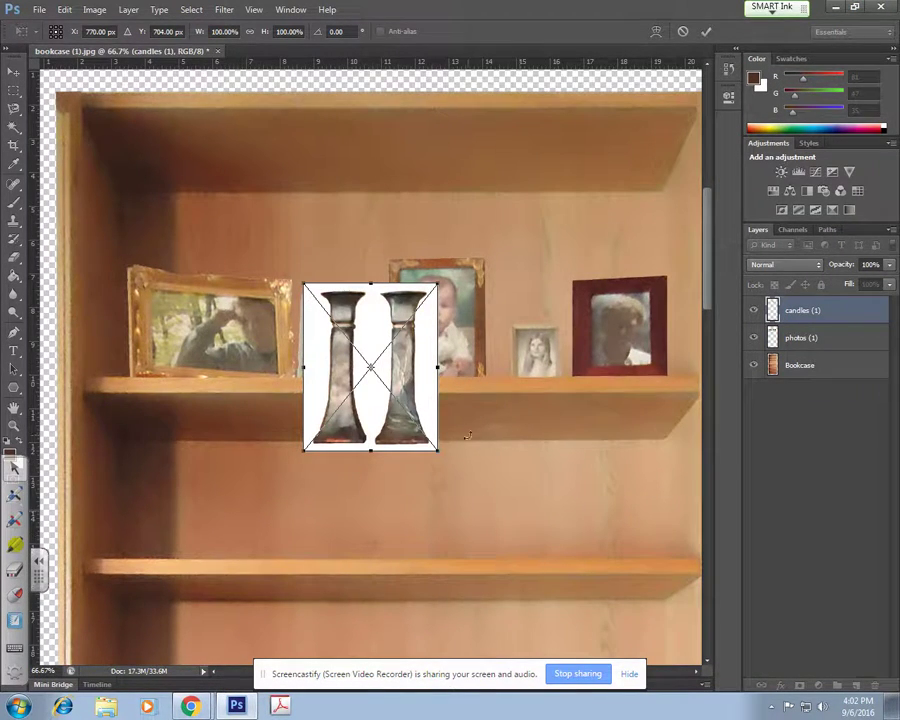
pyautogui.moveTo(565, 566); pyautogui.dragTo(516, 417)
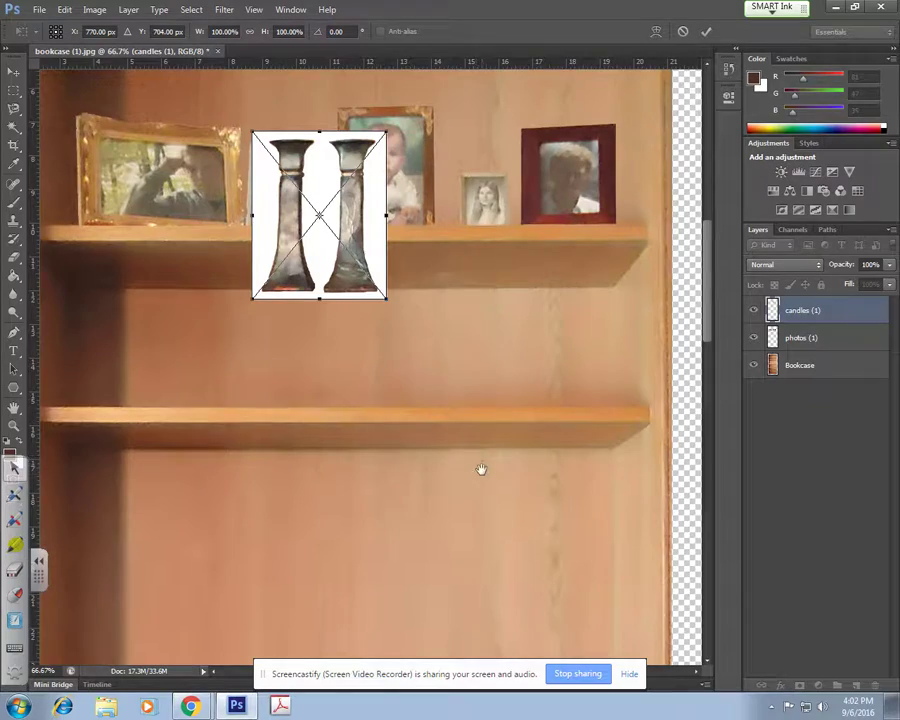
pyautogui.moveTo(494, 486); pyautogui.dragTo(456, 362)
pyautogui.moveTo(305, 176); pyautogui.dragTo(522, 537)
pyautogui.press('Return')
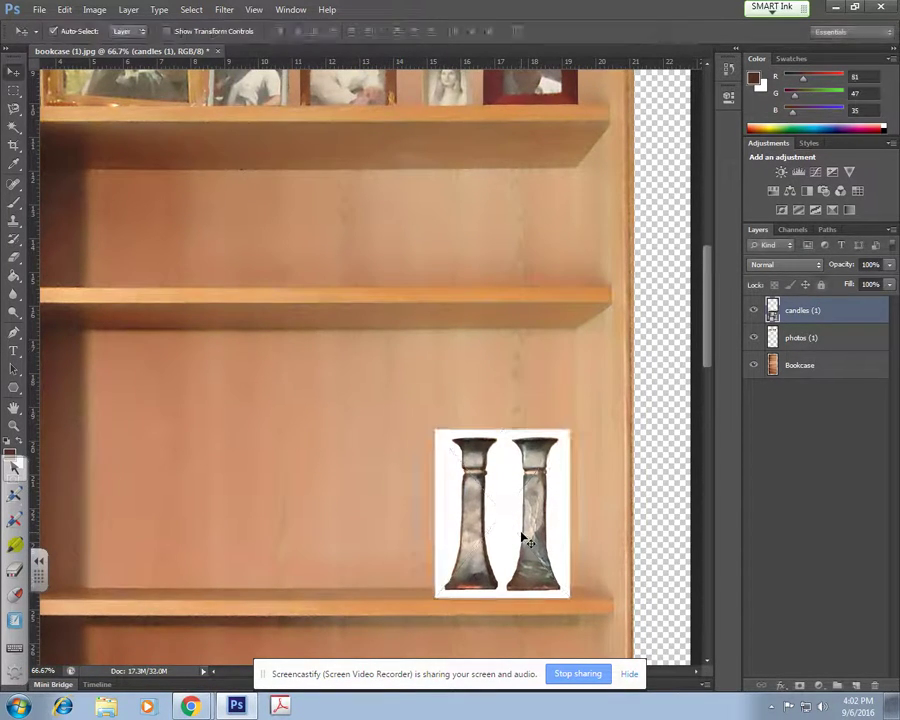
# Select the white background around the candlesticks with the Magic Wand and try to delete it
pyautogui.click(15, 128)
pyautogui.click(456, 484)
pyautogui.press('Delete')
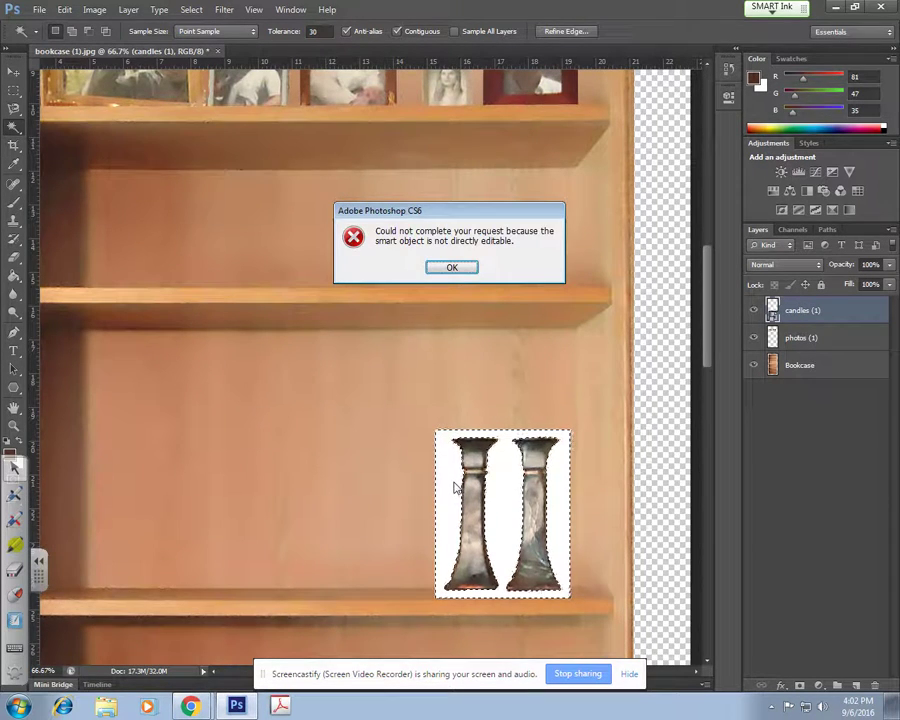
pyautogui.click(448, 268)
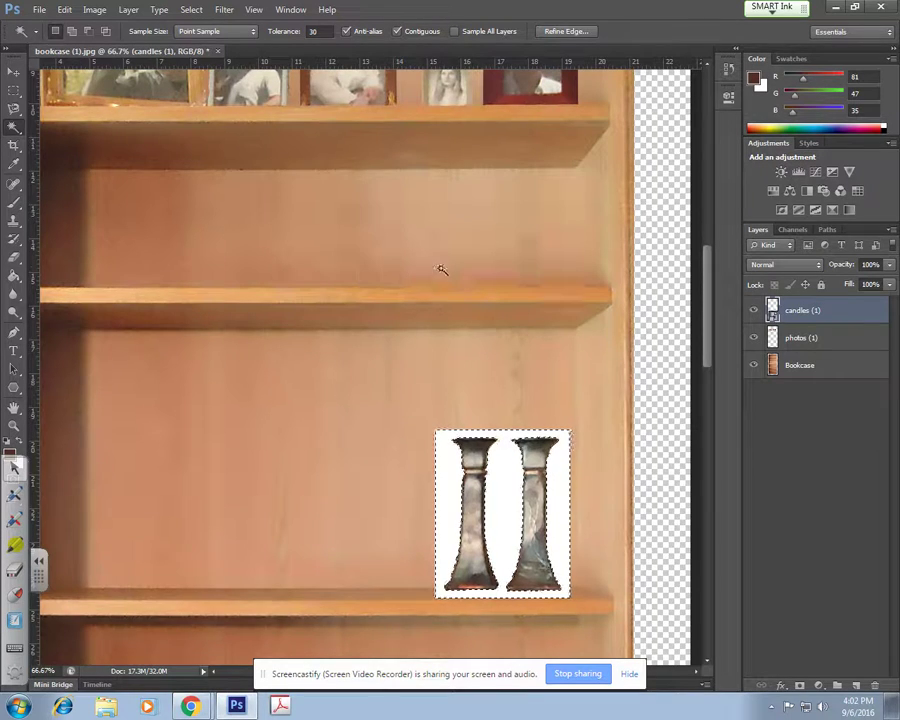
# Rasterize the candles (1) layer, delete the selected white background and deselect
pyautogui.rightClick(838, 314)
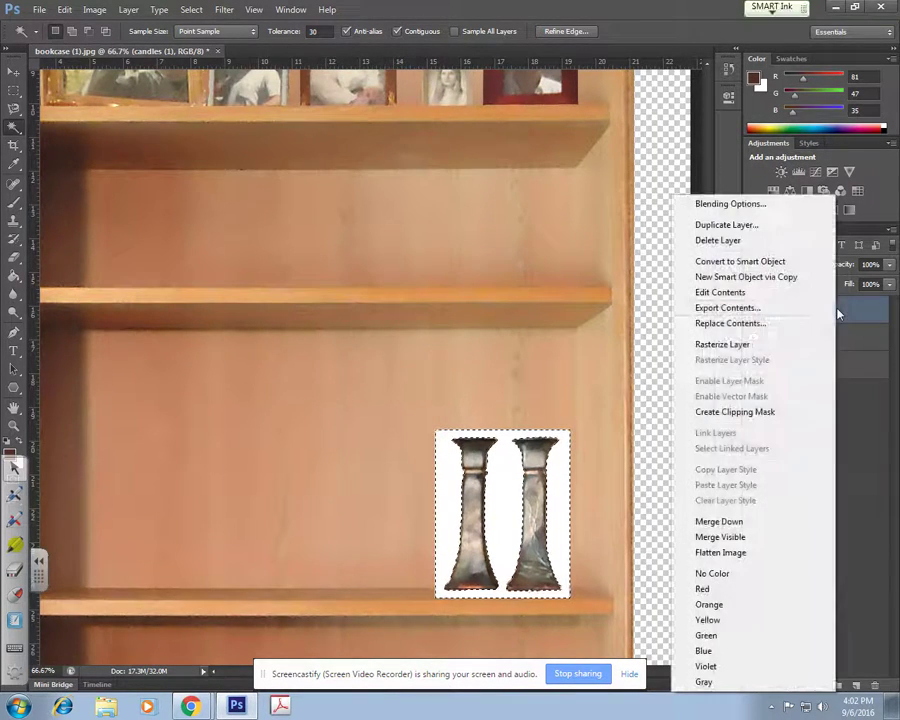
pyautogui.click(752, 345)
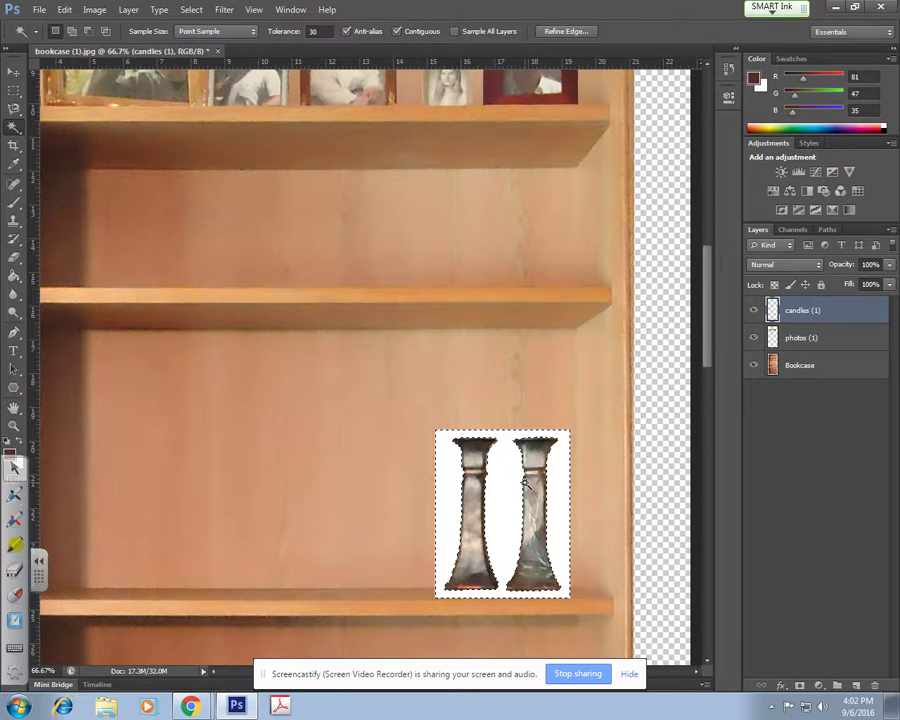
pyautogui.press('Delete')
pyautogui.hotkey('ctrl', 'd')
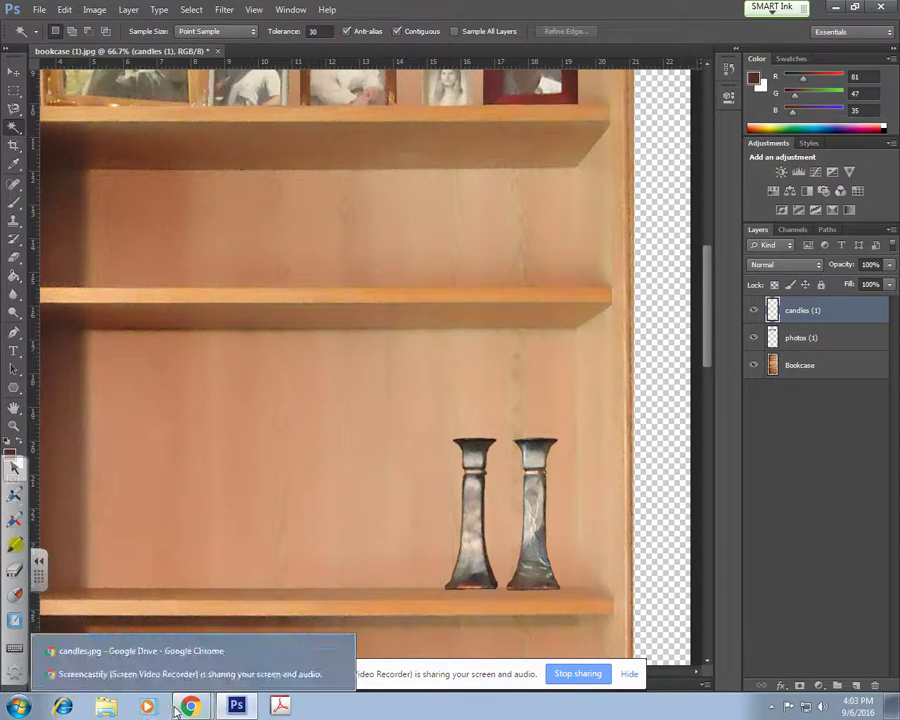
# Switch to Chrome, close the candles.jpg preview and download mannequin.jpg from the lesson's Image 4 link
pyautogui.moveTo(190, 706)
pyautogui.click(170, 650)
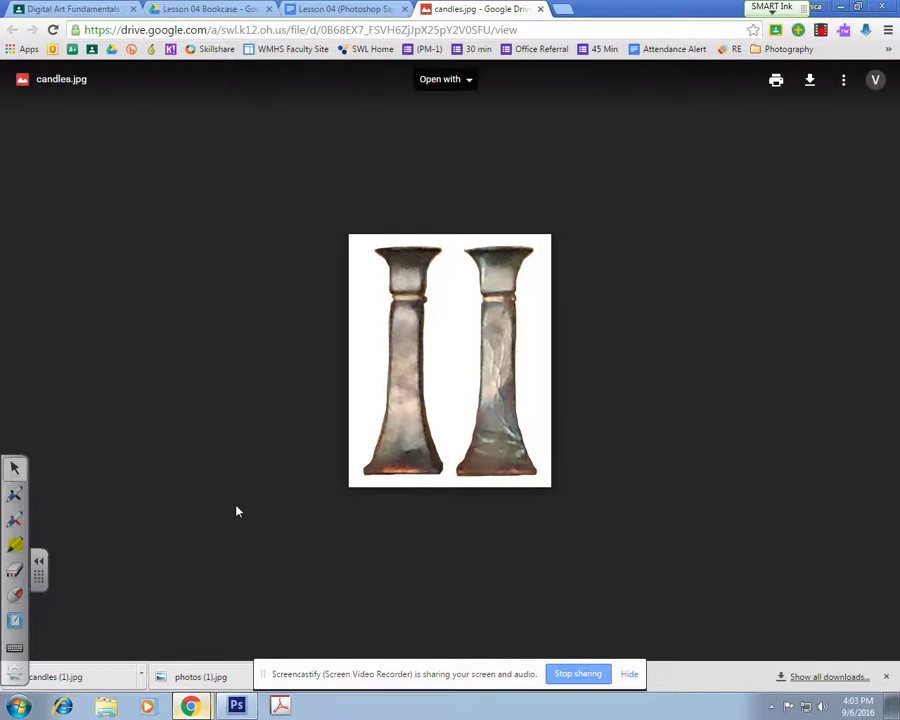
pyautogui.click(541, 9)
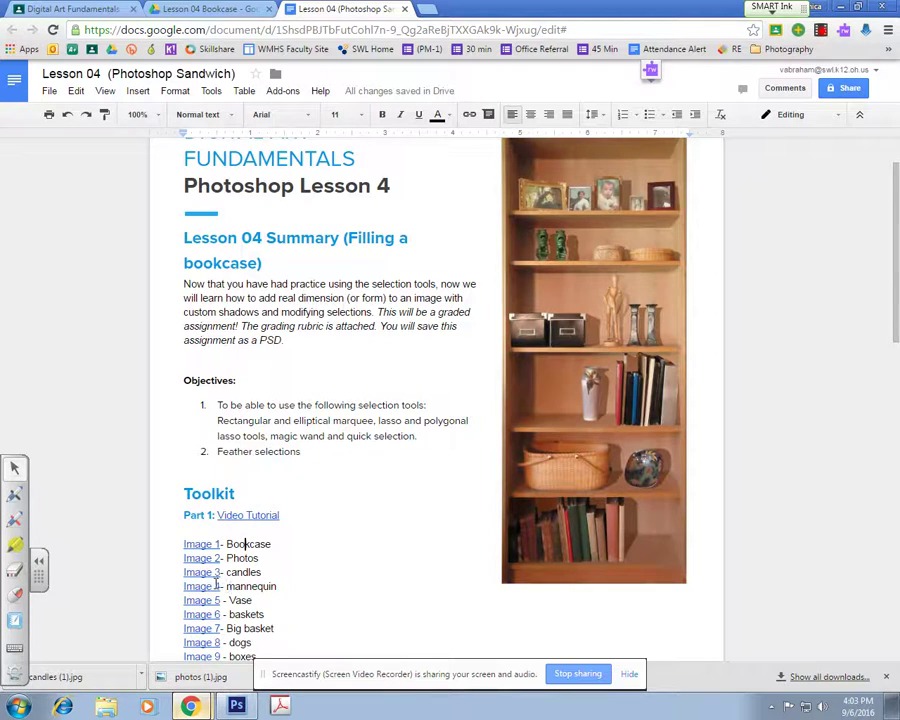
pyautogui.click(212, 586)
pyautogui.click(282, 606)
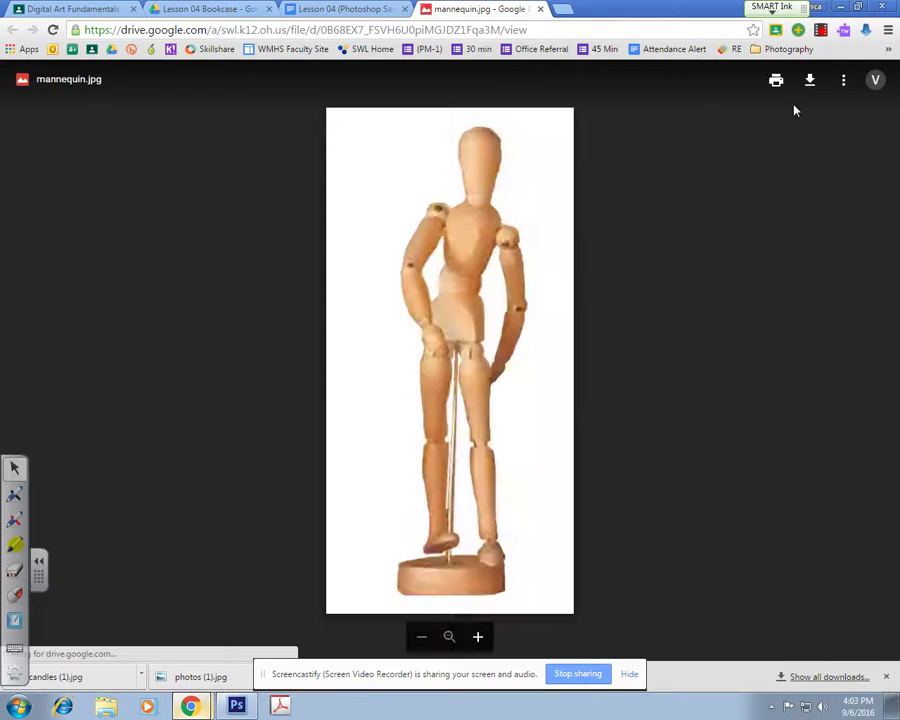
pyautogui.click(809, 80)
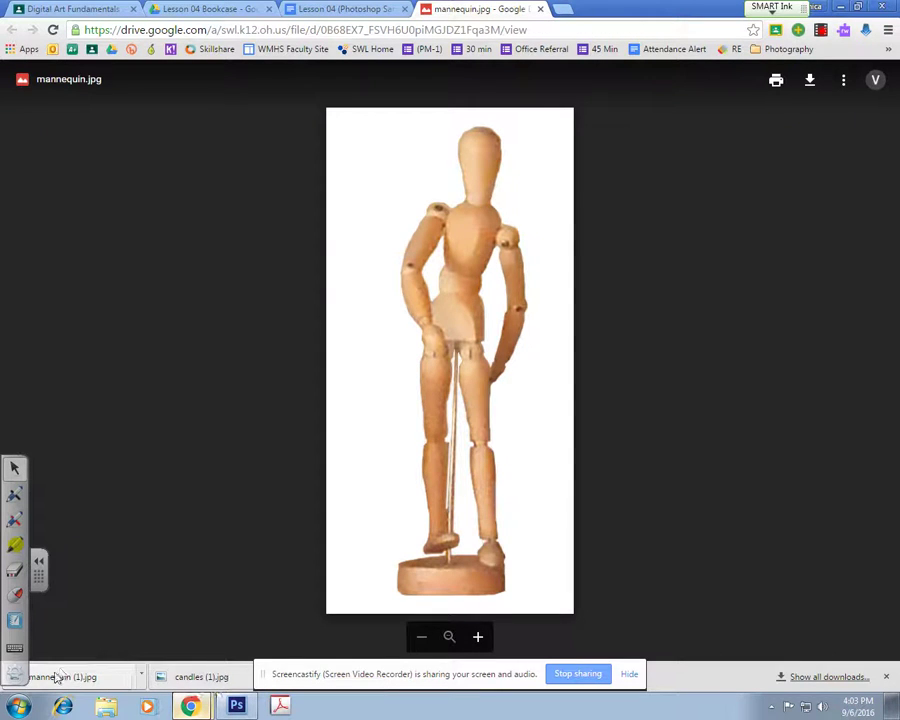
# Place mannequin (1).jpg in Photoshop on the third shelf left of the candlesticks, scaled down to fit below the shelf above, and commit it
pyautogui.click(236, 706)
pyautogui.moveTo(236, 706); pyautogui.dragTo(321, 426)
pyautogui.moveTo(374, 352); pyautogui.dragTo(338, 409)
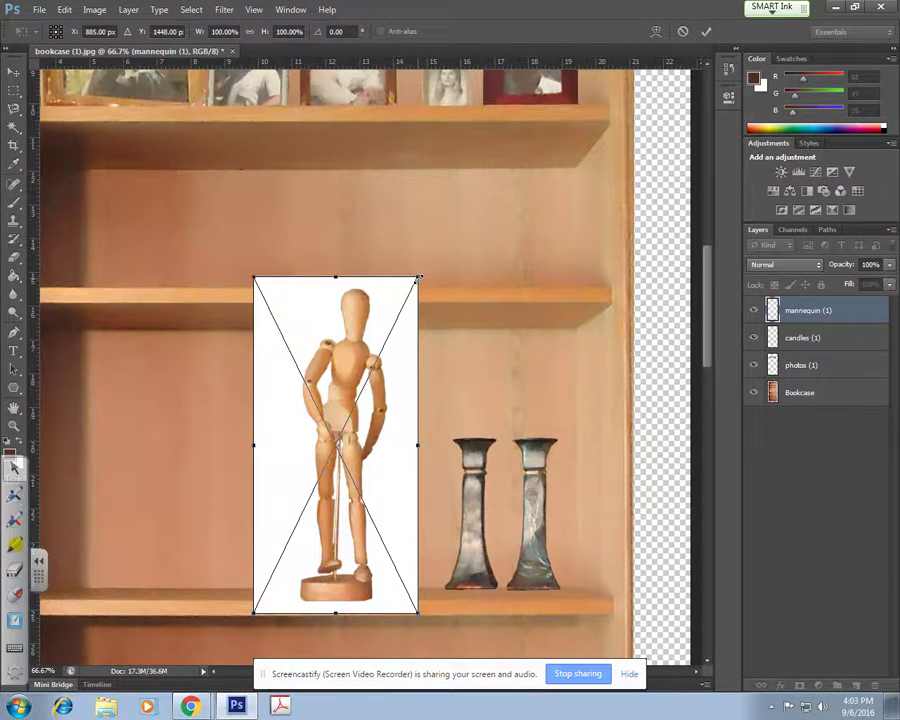
pyautogui.moveTo(418, 278); pyautogui.dragTo(370, 352)
pyautogui.moveTo(317, 392); pyautogui.dragTo(352, 396)
pyautogui.press('Return')
# Rasterize the mannequin (1) layer and select its white background with the Magic Wand at tolerance 30, including the arm and leg gaps
pyautogui.press('w')
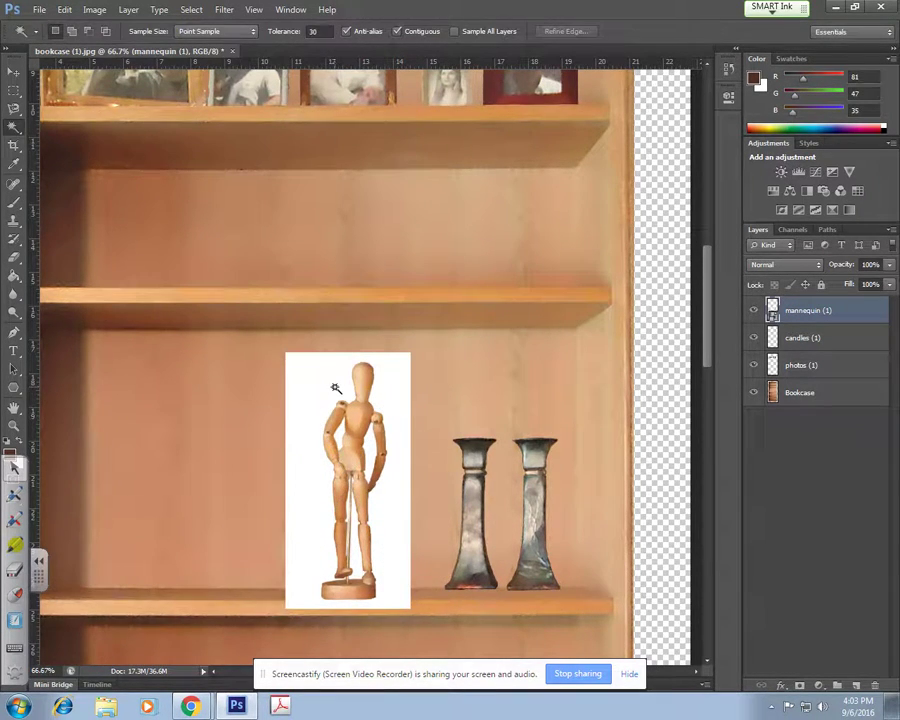
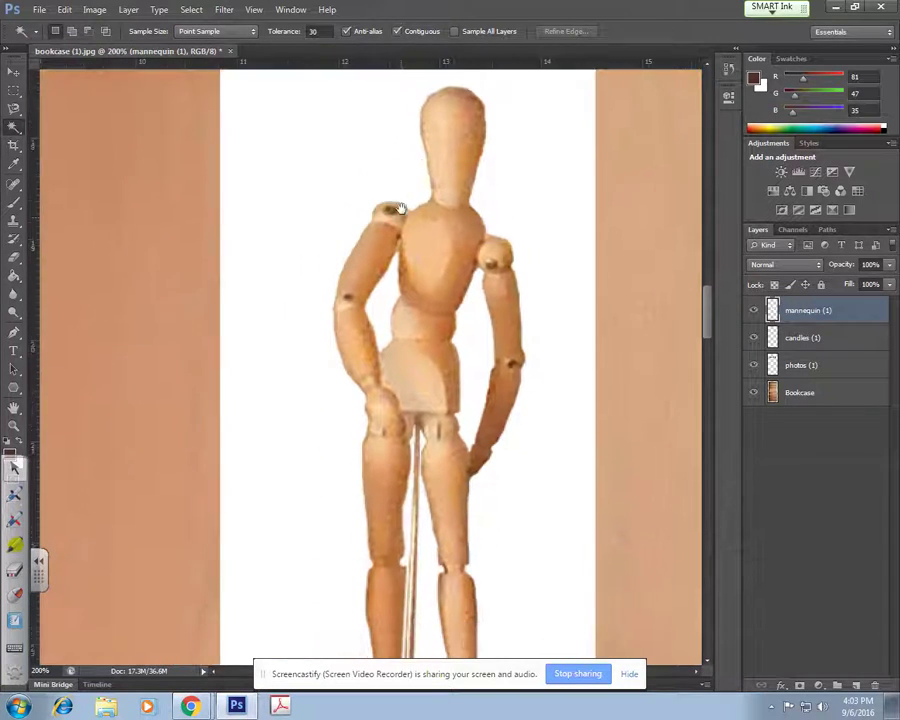
pyautogui.click(329, 432)
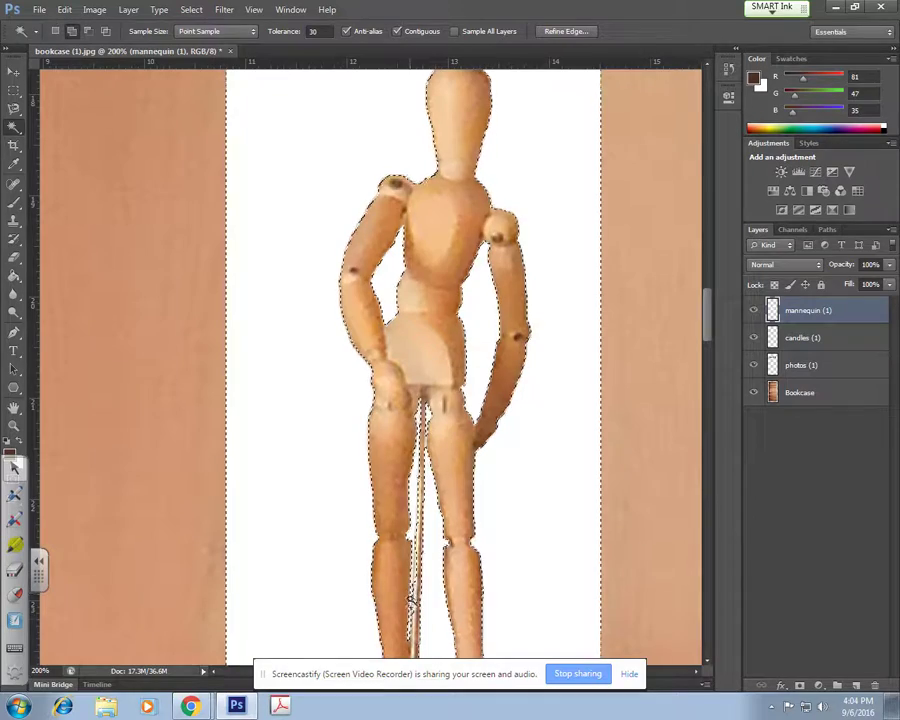
pyautogui.scroll(-3, 450, 530)
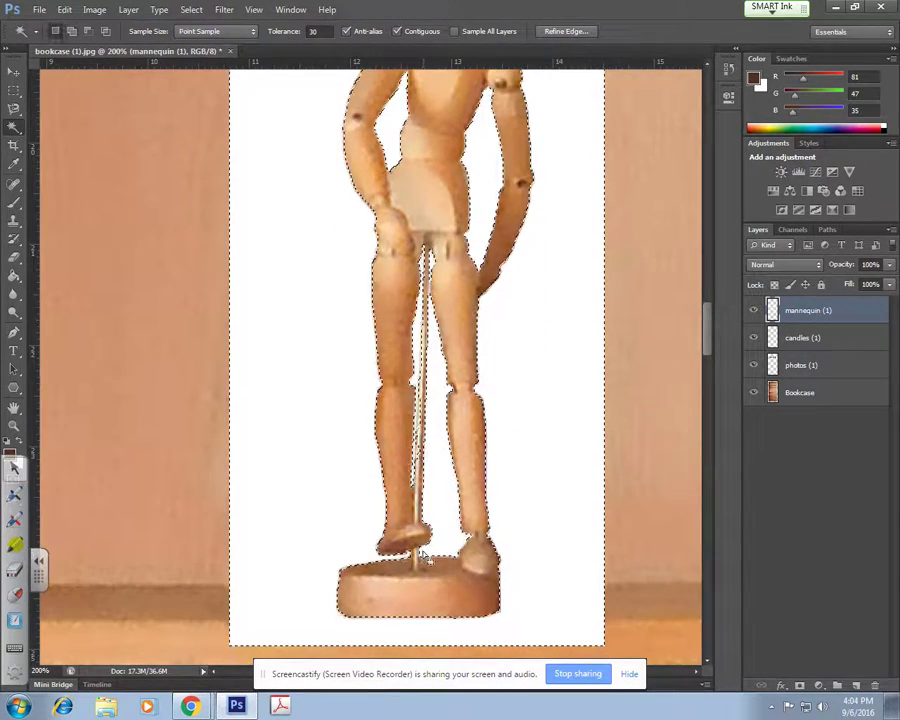
# Add the white sliver between the support rod and the adjacent lower leg to the selection with the Magic Wand at tolerance 1
pyautogui.hotkey('ctrl', '+')
pyautogui.hotkey('ctrl', '+')
pyautogui.hotkey('ctrl', '+')
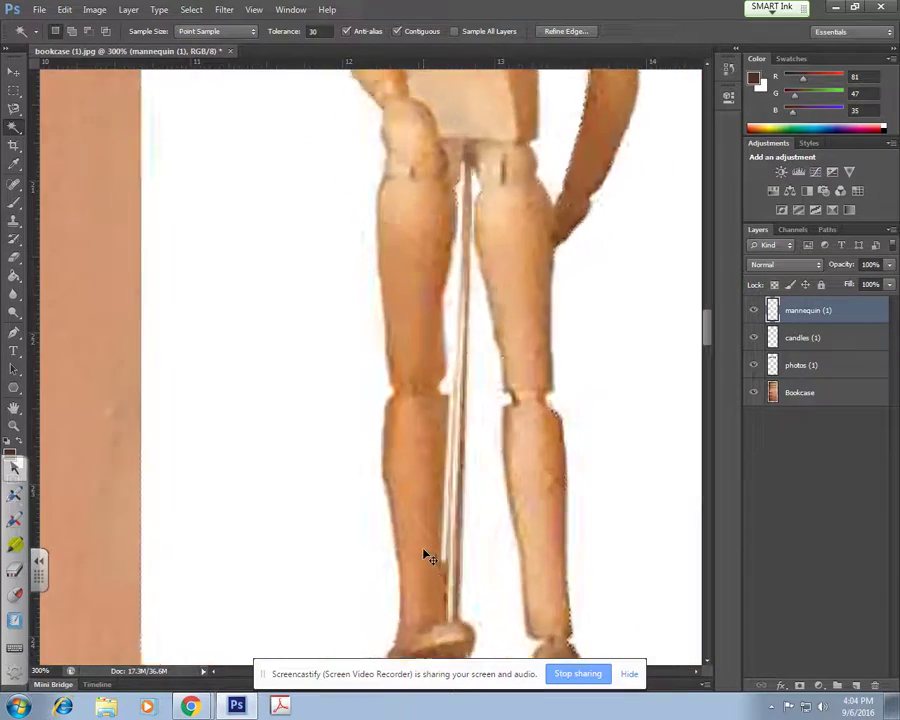
pyautogui.scroll(-2, 442, 548)
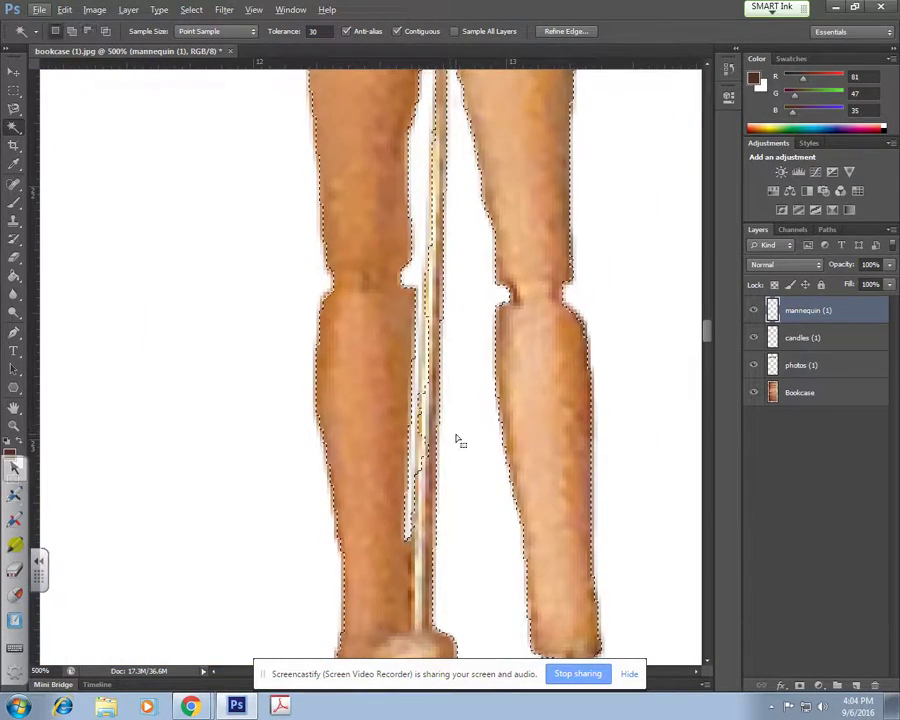
pyautogui.press('shift')
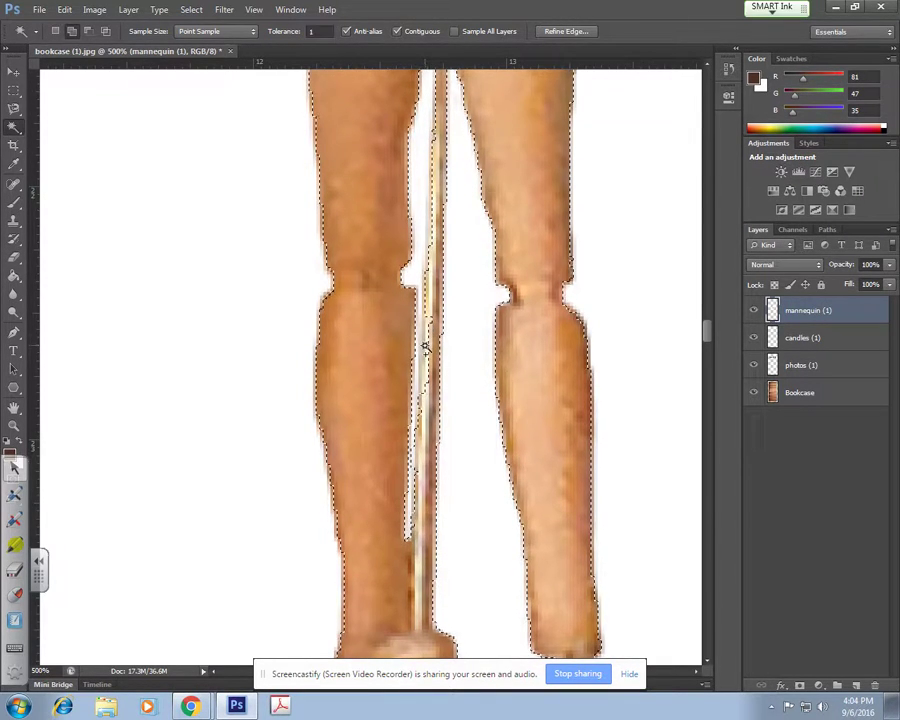
pyautogui.keyDown('shift'); pyautogui.click(430, 322); pyautogui.keyUp('shift')
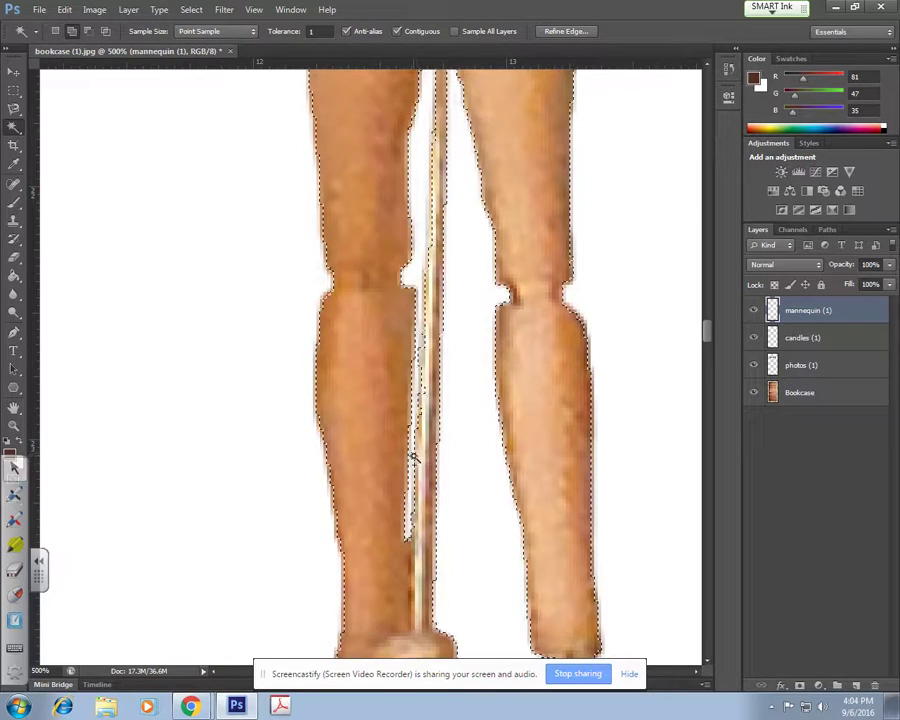
pyautogui.scroll(3, 413, 440)
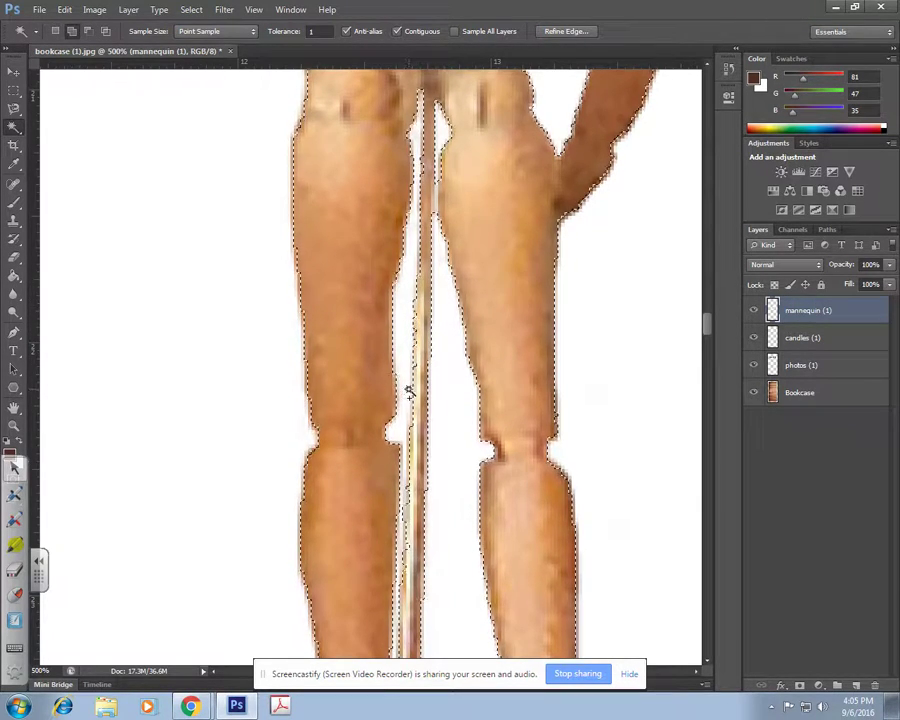
pyautogui.scroll(3, 408, 390)
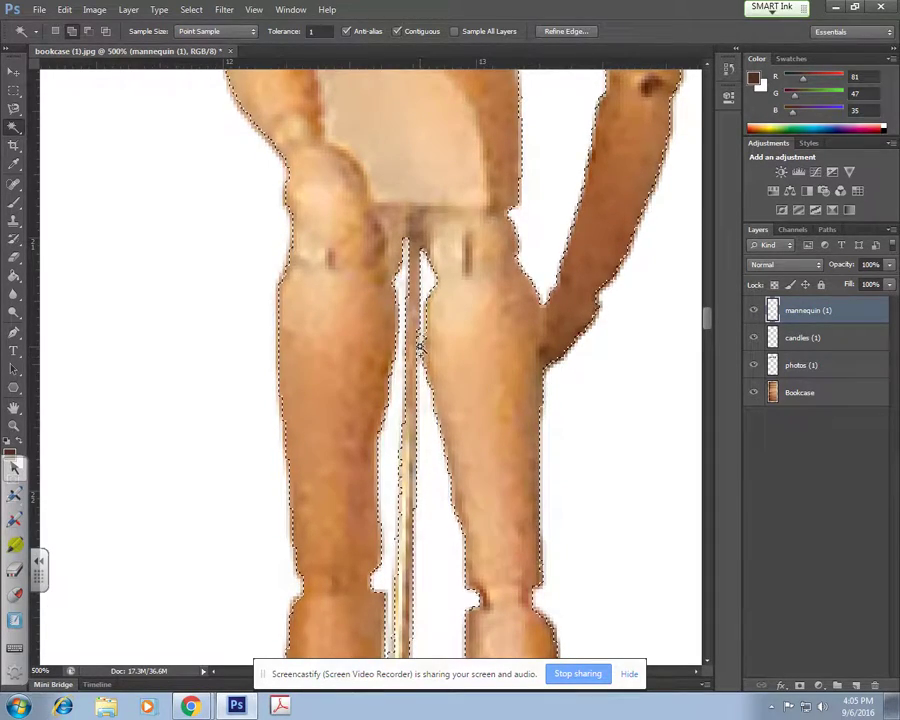
pyautogui.scroll(-10, 432, 478)
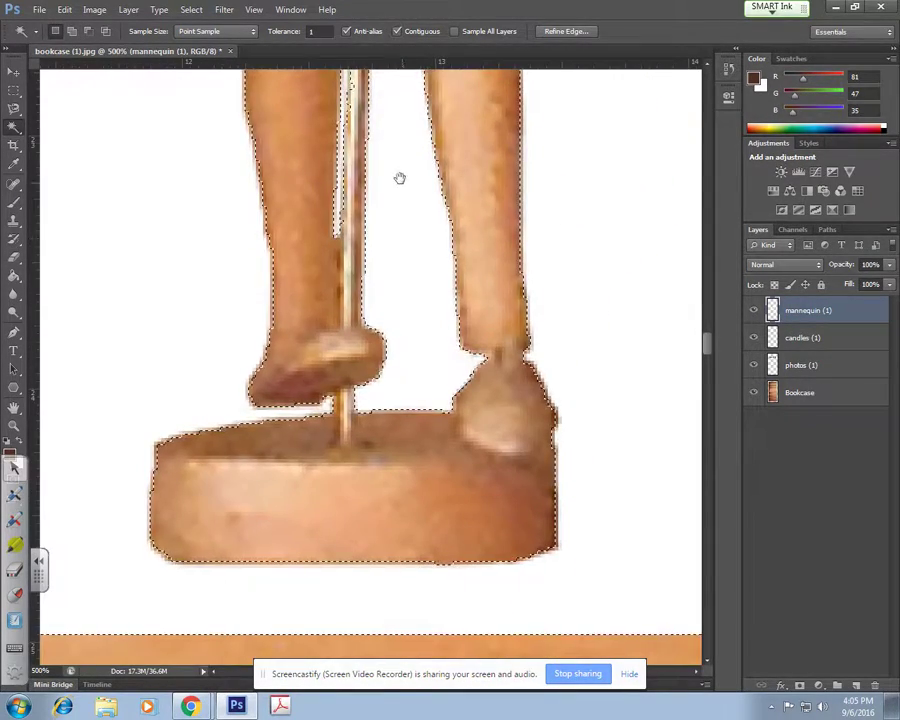
pyautogui.scroll(15, 420, 211)
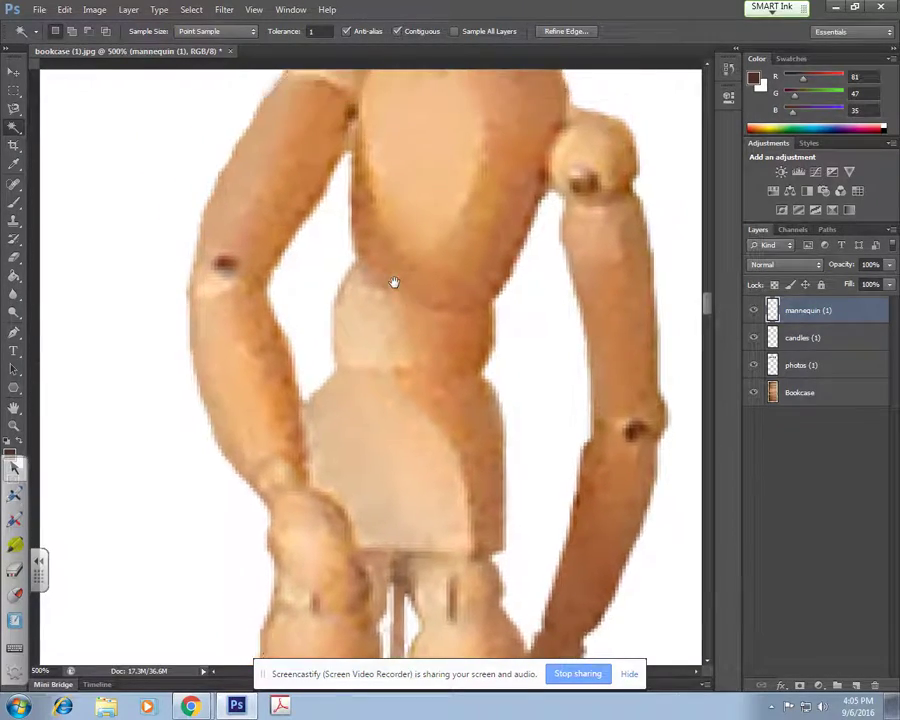
pyautogui.scroll(8, 398, 376)
# Delete the selected white background from the mannequin (1) layer and deselect
pyautogui.hotkey('ctrl', '-')
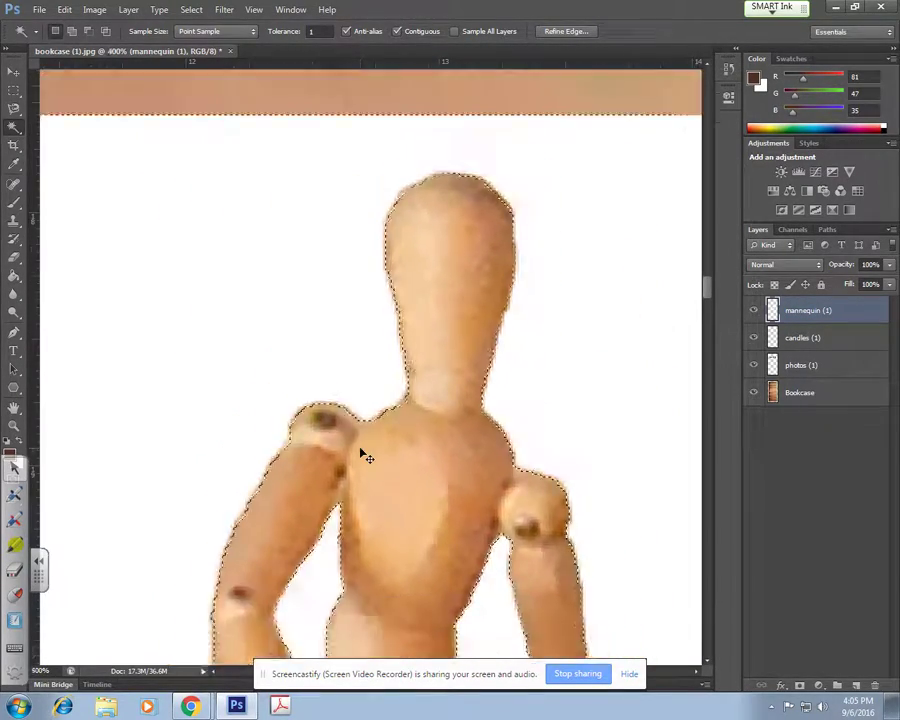
pyautogui.hotkey('ctrl', '-')
pyautogui.hotkey('ctrl', '-')
pyautogui.hotkey('ctrl', '-')
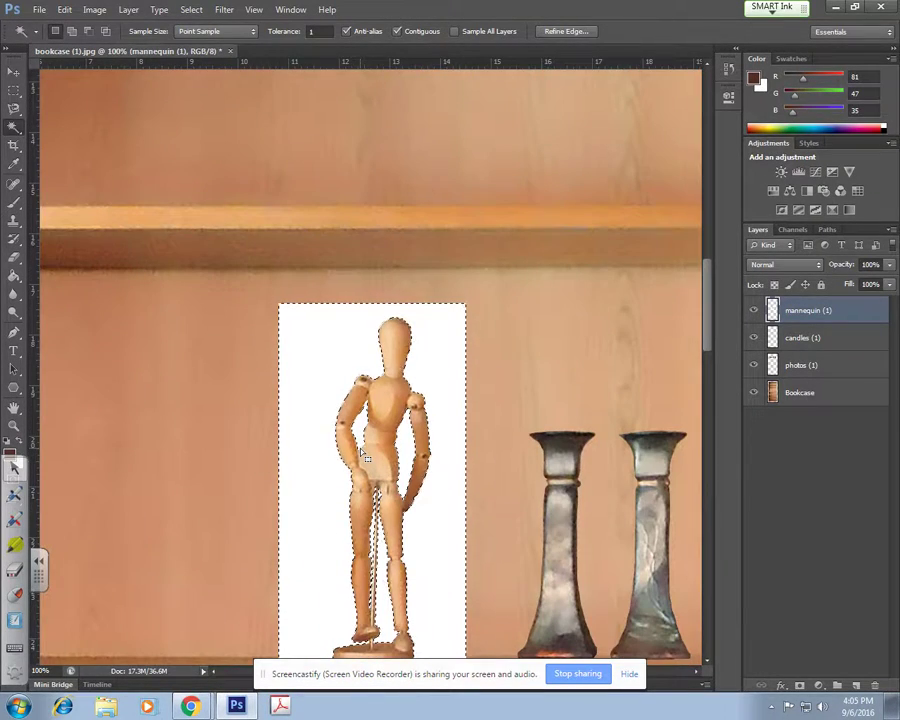
pyautogui.press('Delete')
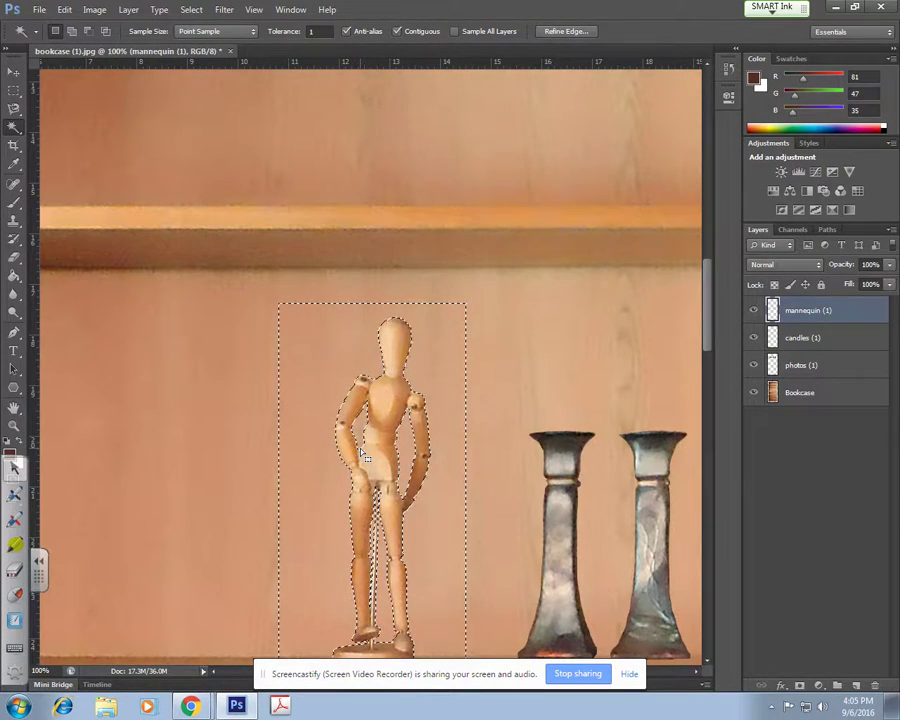
pyautogui.hotkey('ctrl', 'd')
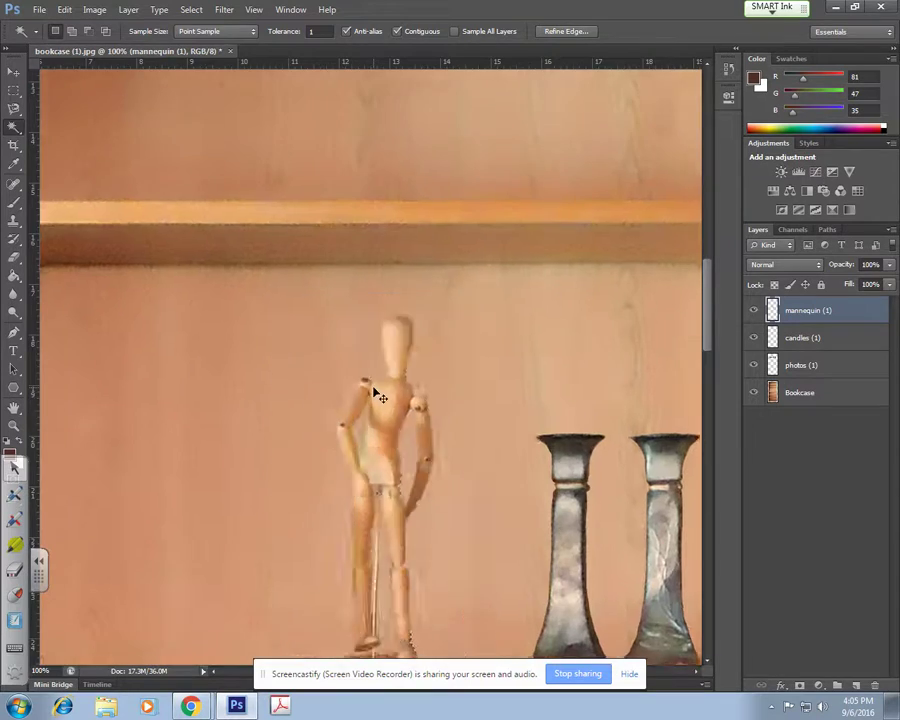
pyautogui.hotkey('ctrl', '+')
pyautogui.hotkey('ctrl', '+')
pyautogui.hotkey('ctrl', 'z')
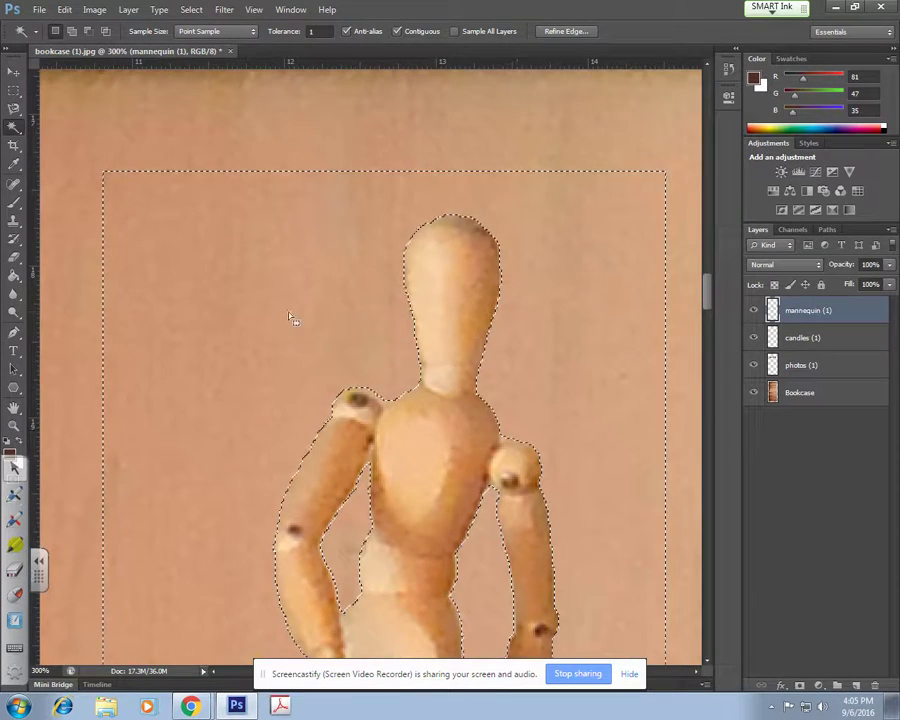
pyautogui.hotkey('ctrl', 'd')
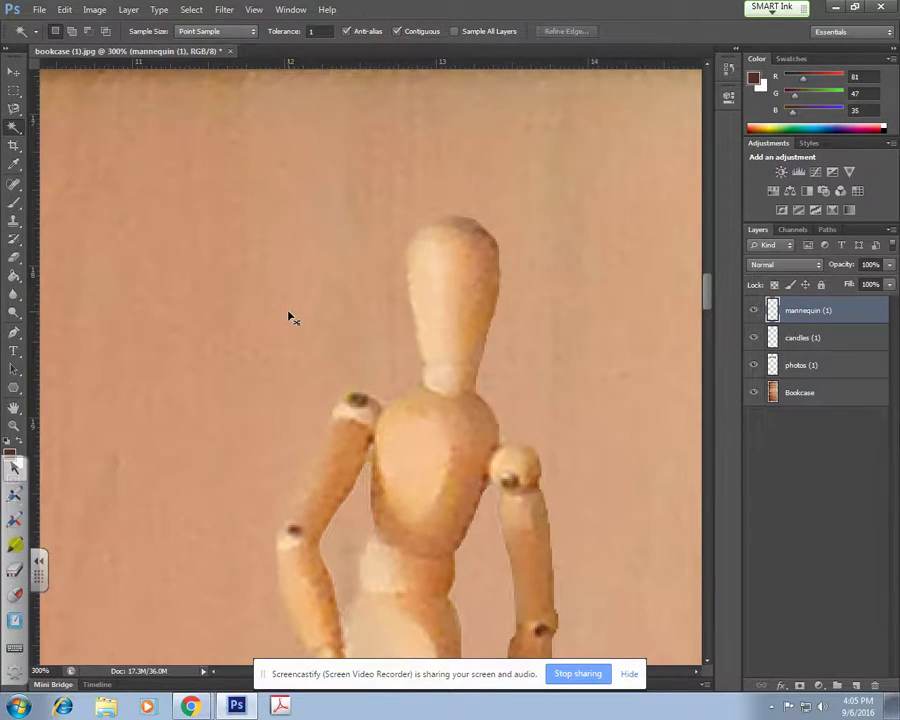
# Apply Defringe with a width of 2 pixels to the mannequin (1) layer
pyautogui.moveTo(458, 546); pyautogui.dragTo(400, 391)
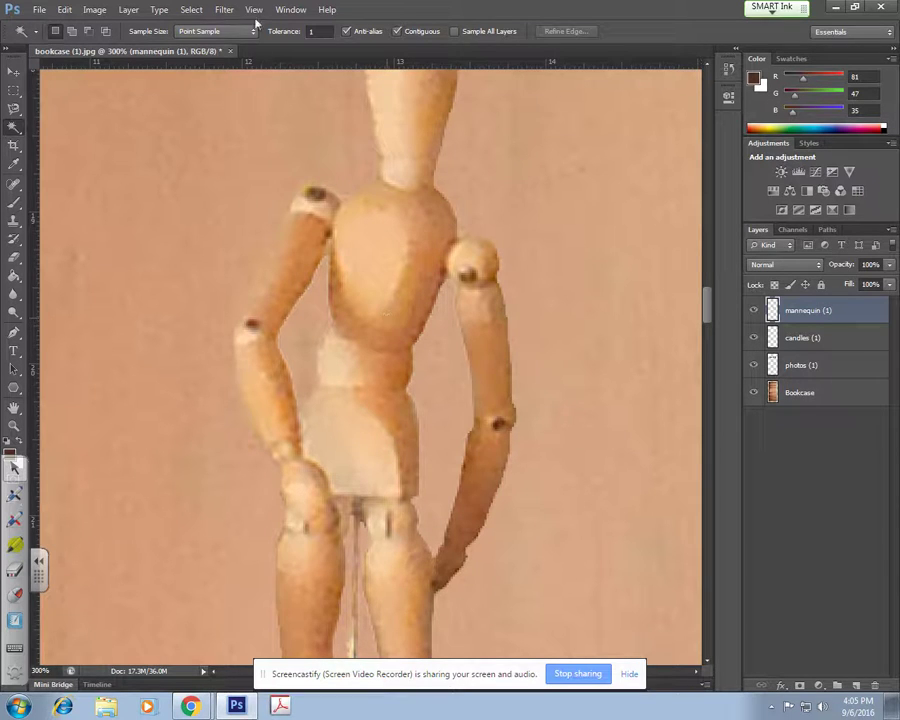
pyautogui.click(128, 10)
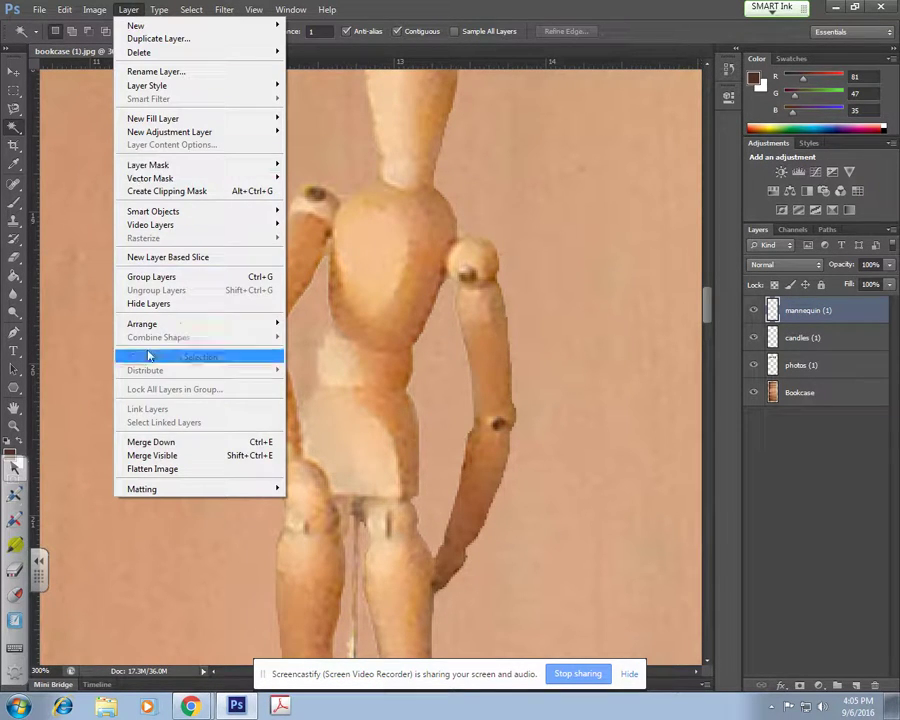
pyautogui.moveTo(150, 488)
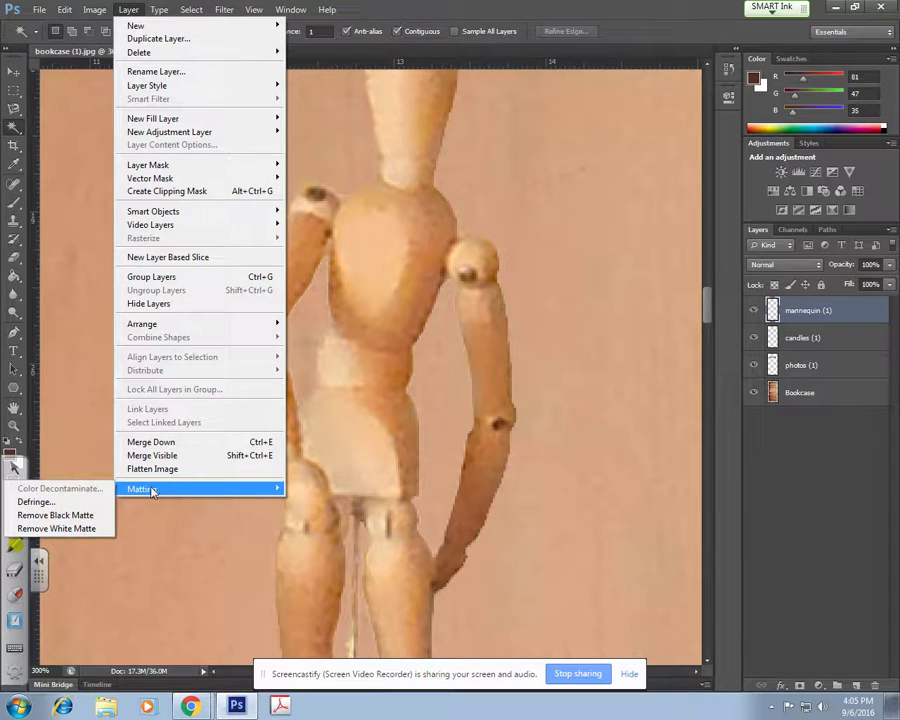
pyautogui.click(30, 501)
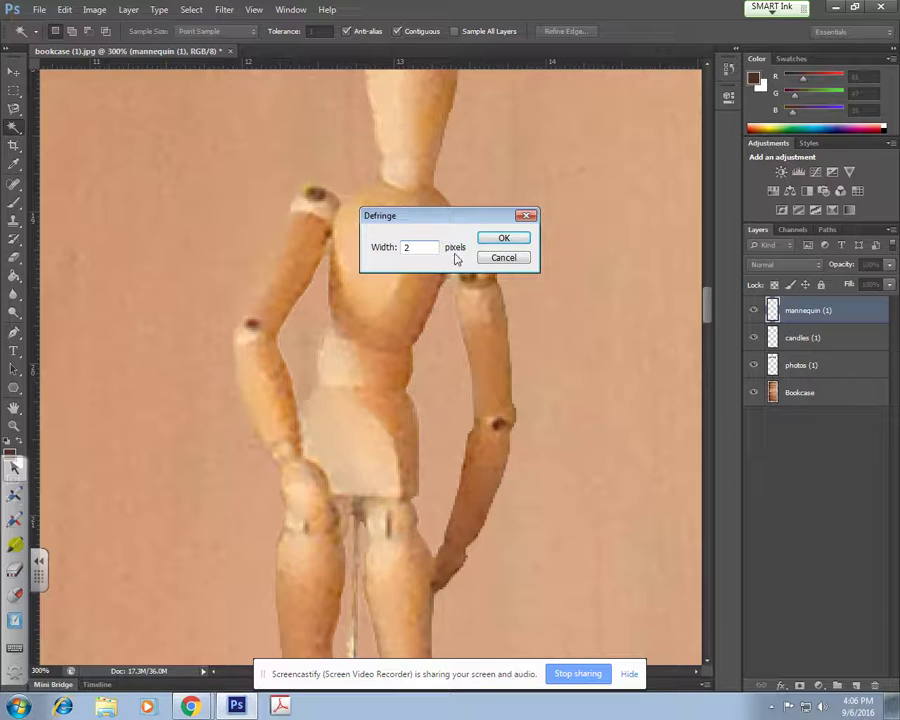
pyautogui.click(504, 240)
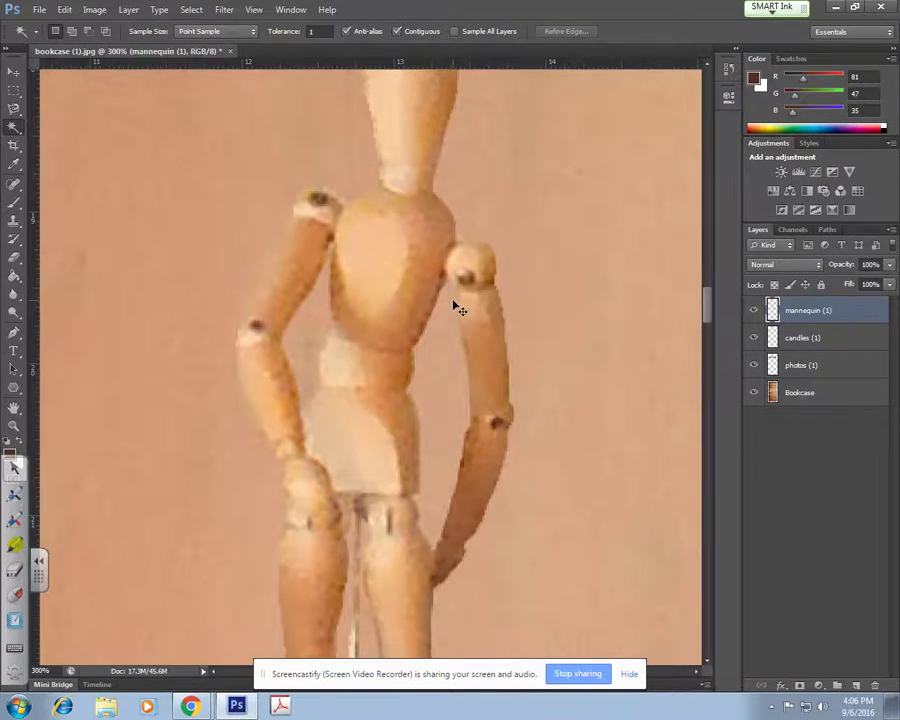
pyautogui.hotkey('ctrl', '-')
pyautogui.click(128, 9)
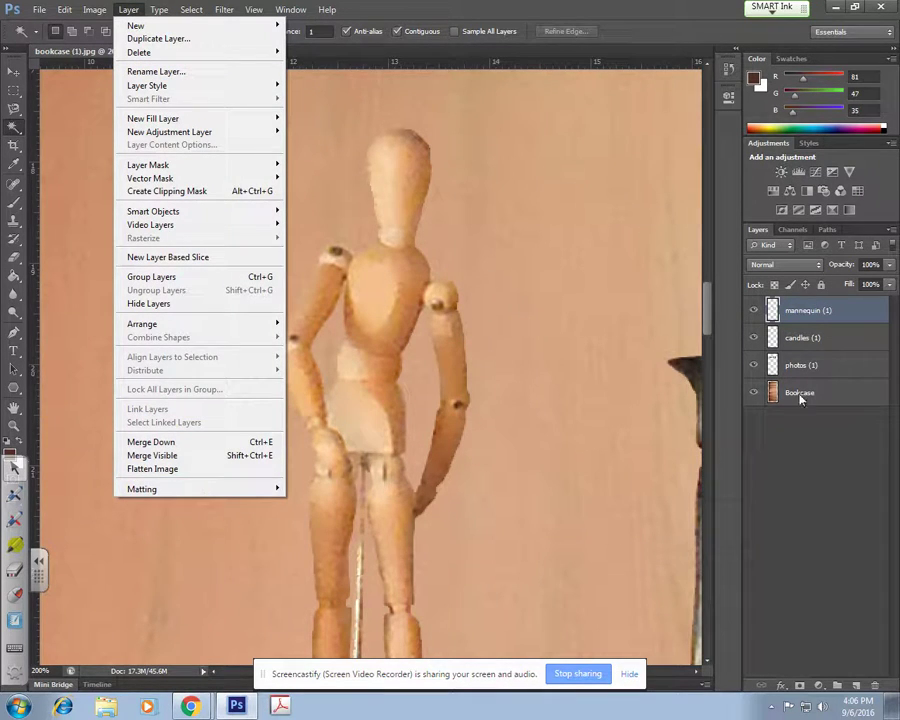
pyautogui.click(832, 311)
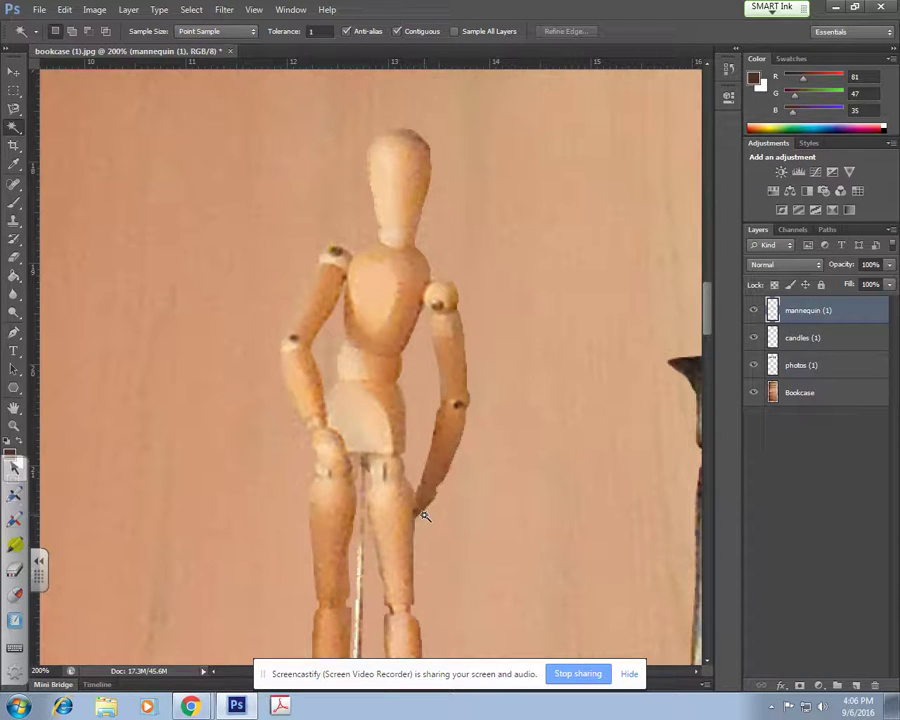
pyautogui.hotkey('ctrl', '-')
pyautogui.hotkey('ctrl', '-')
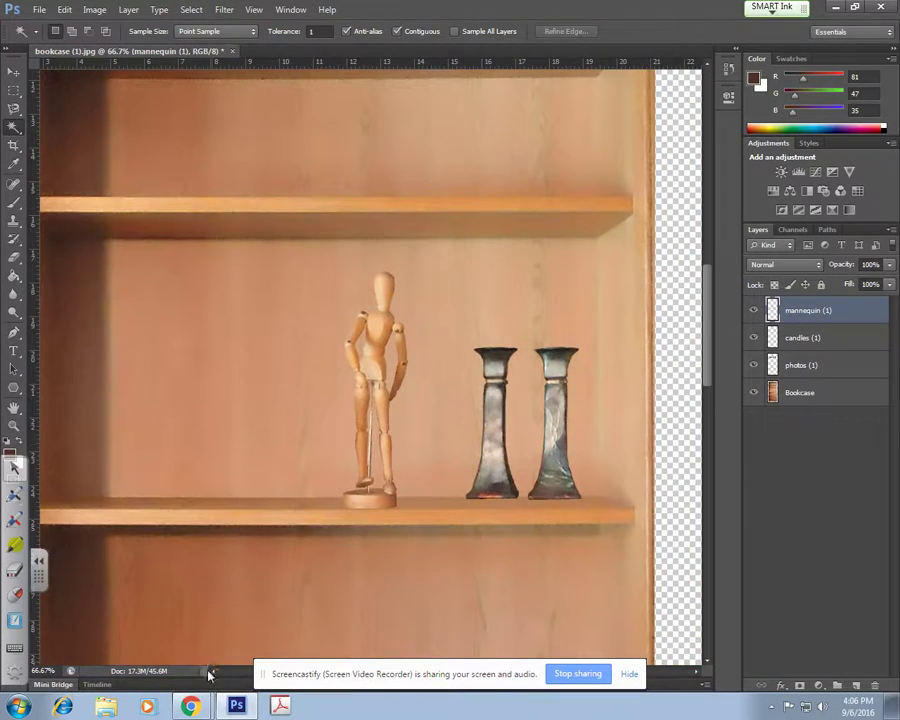
# Switch to Chrome, close the mannequin.jpg preview and download vase.jpg from the lesson's Image 5 link
pyautogui.moveTo(190, 705)
pyautogui.click(204, 644)
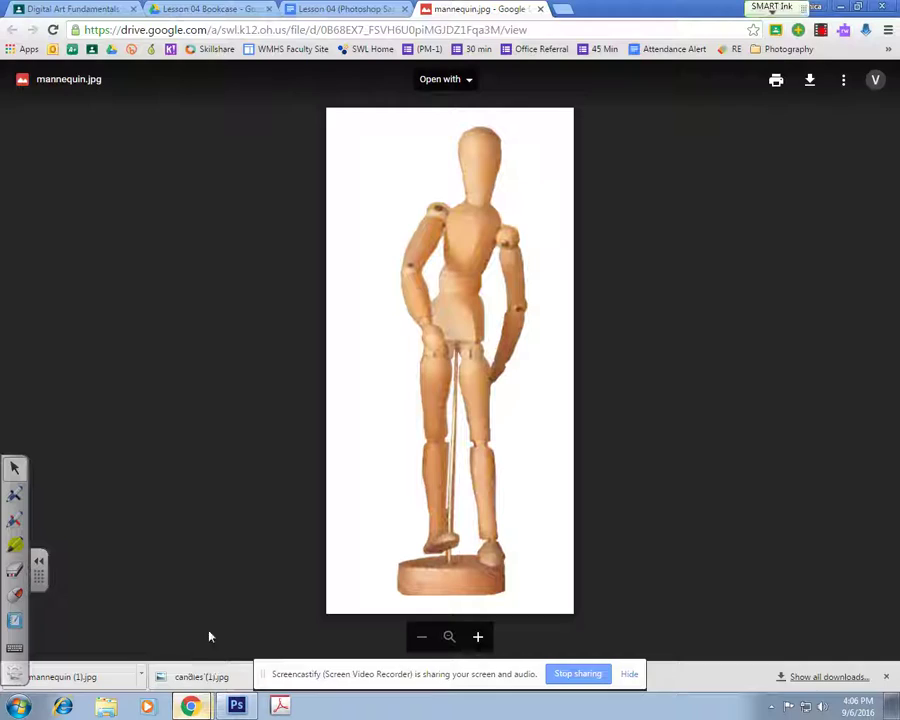
pyautogui.click(540, 9)
pyautogui.scroll(-2, 301, 432)
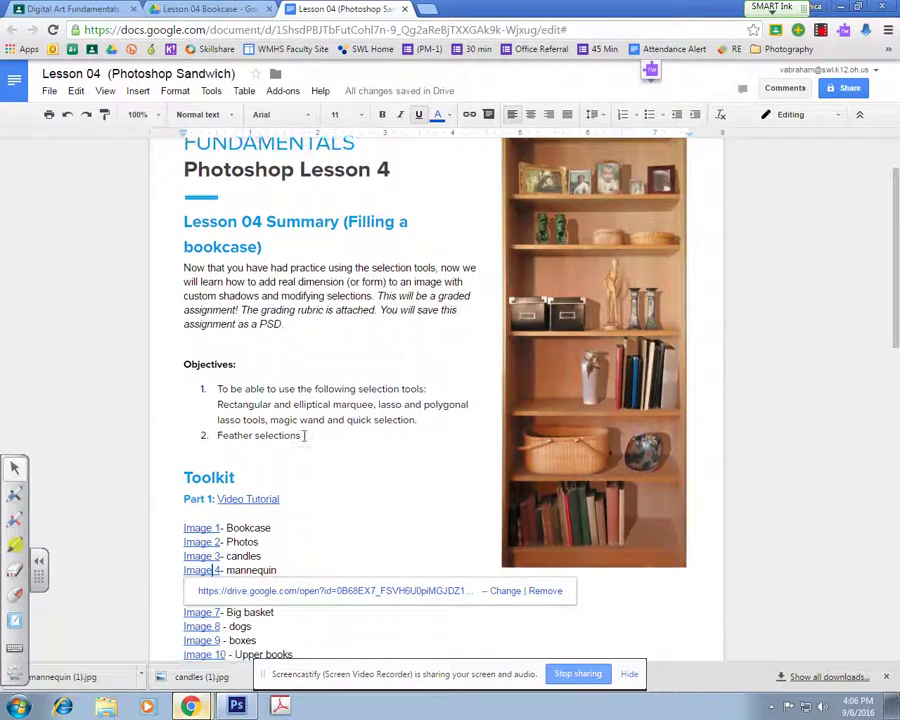
pyautogui.click(323, 489)
pyautogui.click(190, 530)
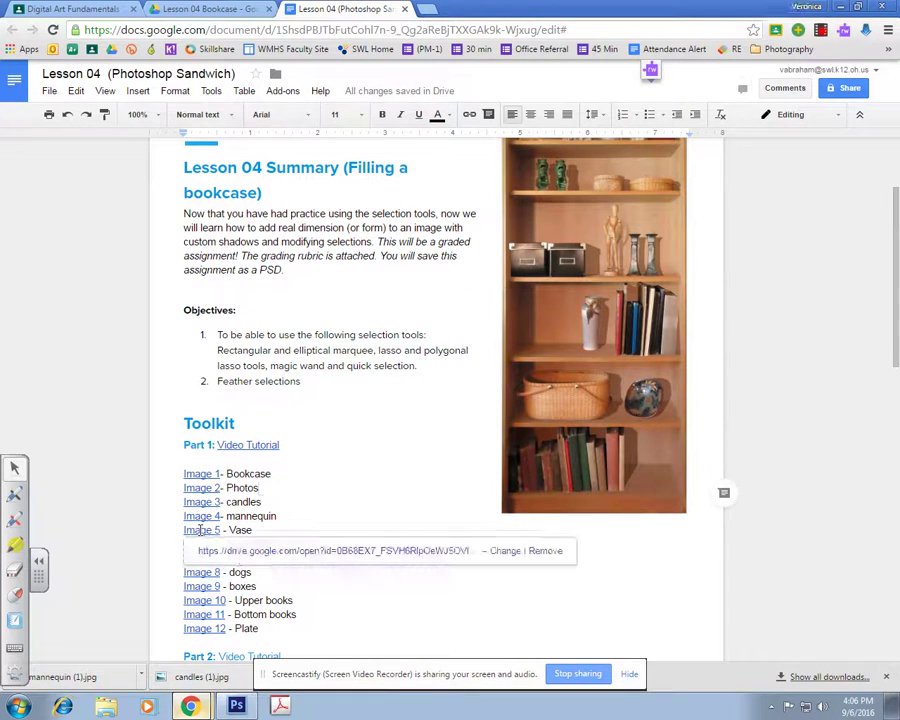
pyautogui.click(249, 549)
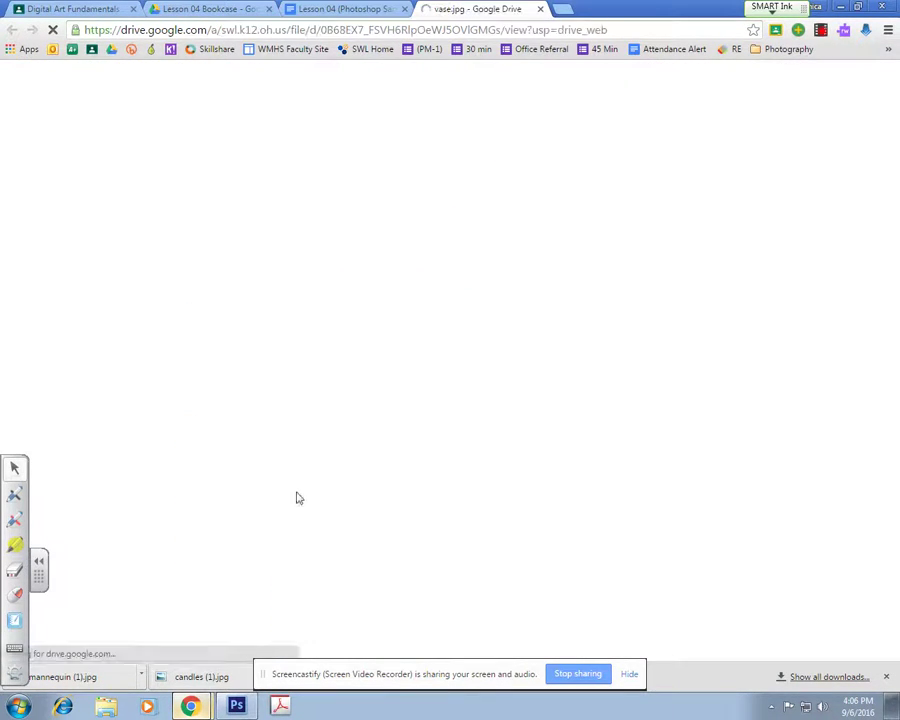
pyautogui.click(808, 88)
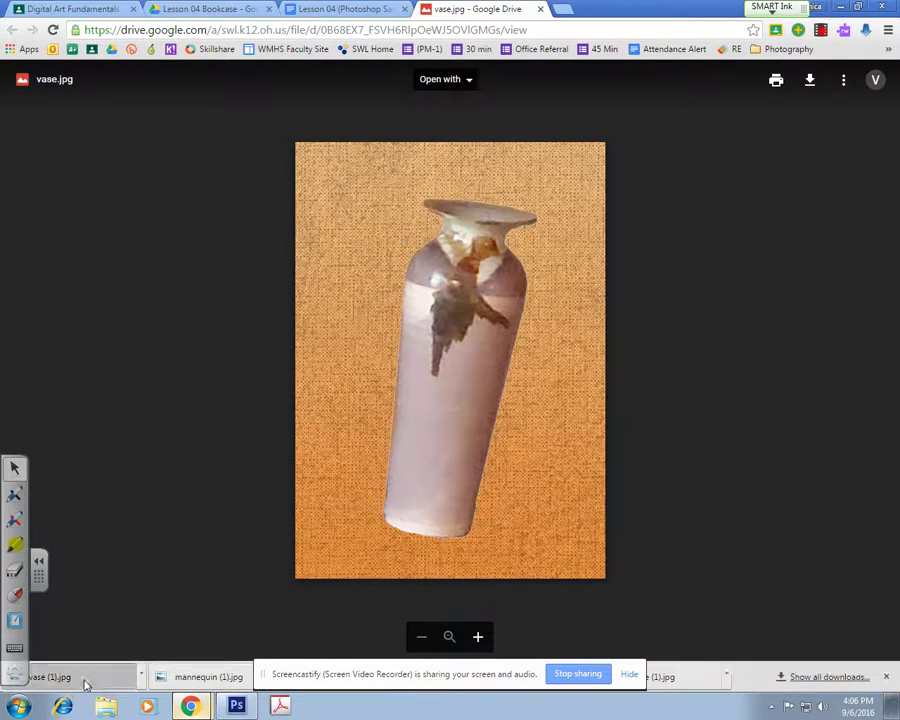
# Place vase (1).jpg in Photoshop on the fourth shelf below the mannequin, following the lesson's sample bookcase, and commit it at 100% size
pyautogui.click(234, 704)
pyautogui.moveTo(232, 701); pyautogui.dragTo(240, 400)
pyautogui.moveTo(192, 706)
pyautogui.click(172, 657)
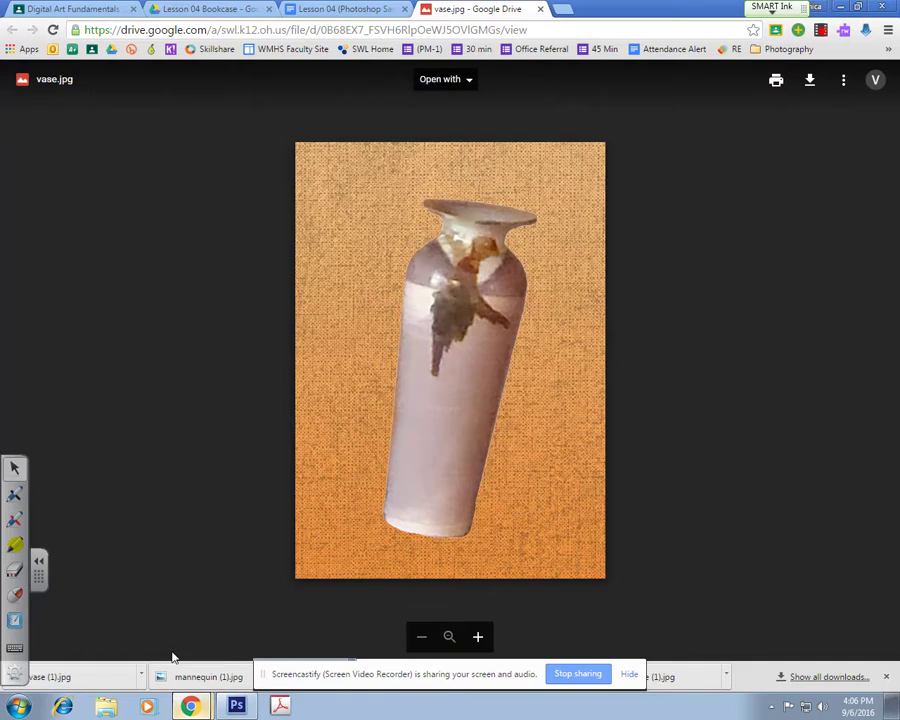
pyautogui.click(347, 9)
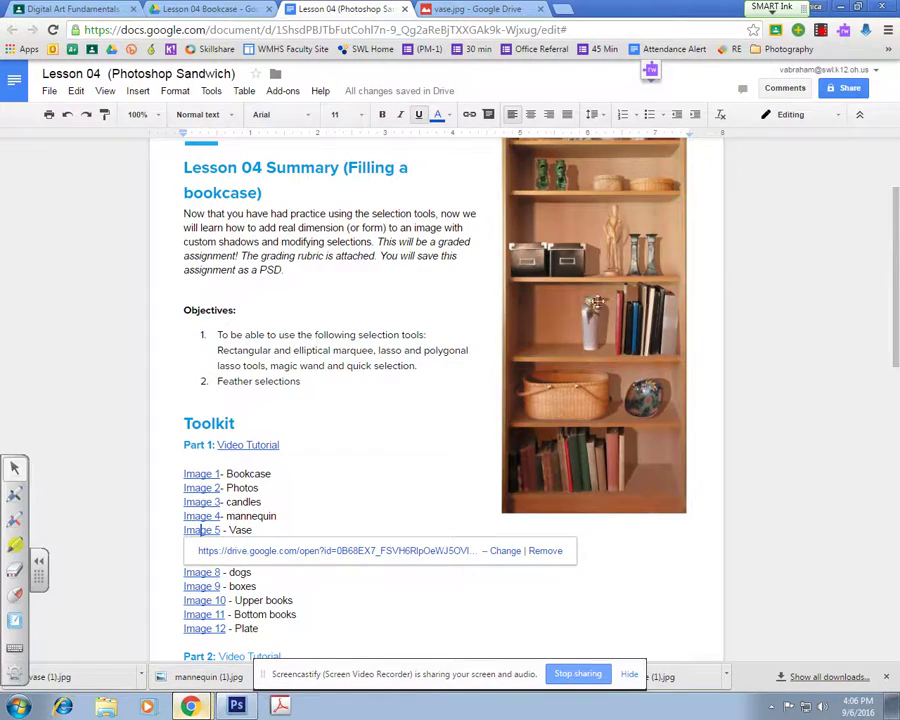
pyautogui.scroll(3, 585, 350)
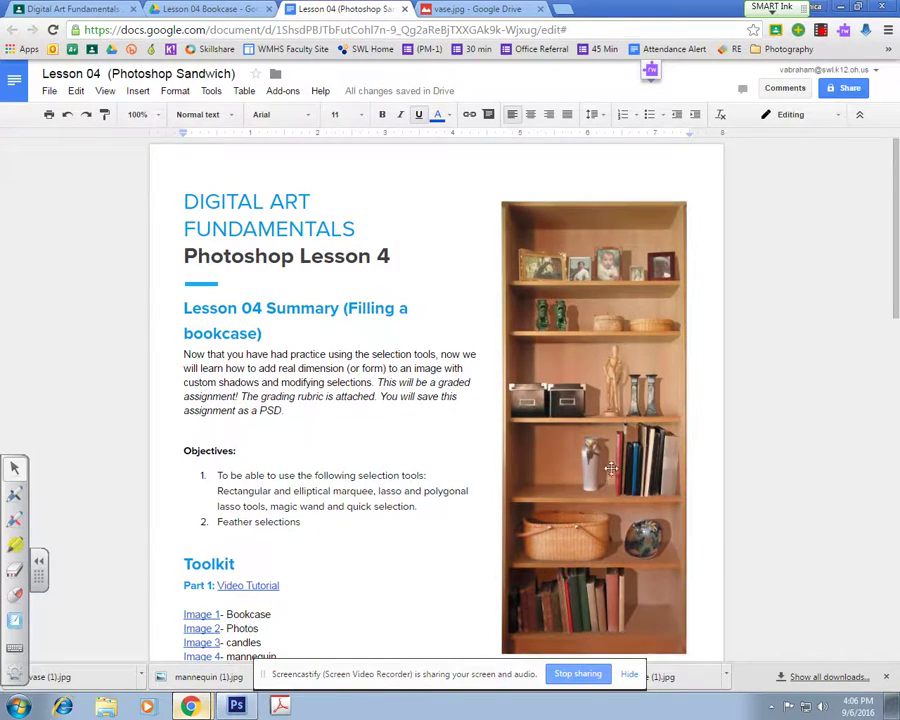
pyautogui.click(236, 706)
pyautogui.moveTo(456, 312); pyautogui.dragTo(368, 413)
pyautogui.scroll(-5, 367, 466)
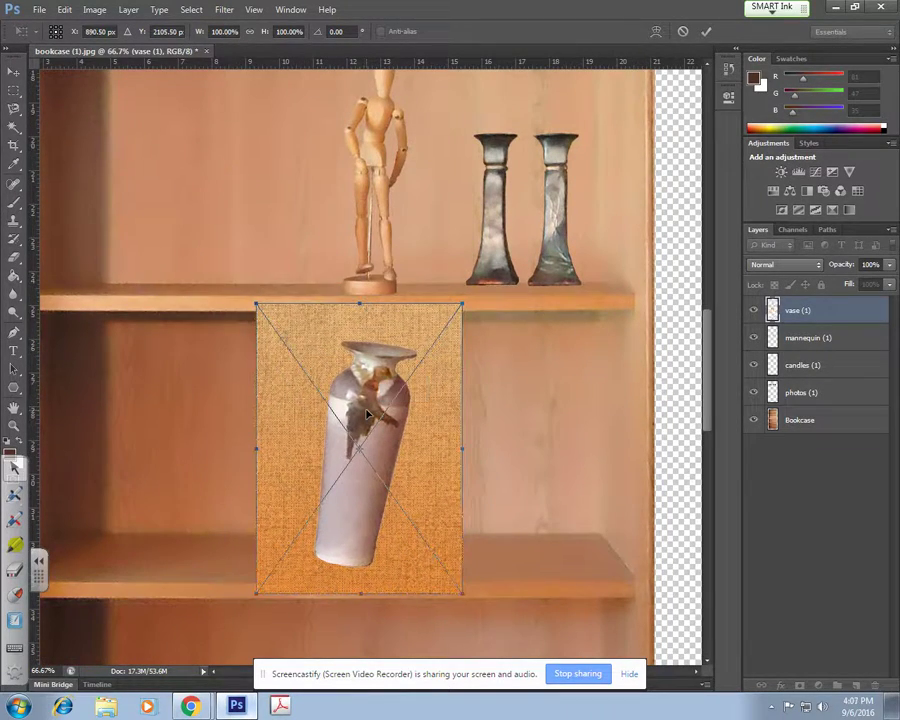
pyautogui.press('Return')
# Try to select the vase's orange textured background with the Magic Wand, first at tolerance 1 and again at 100
pyautogui.press('w')
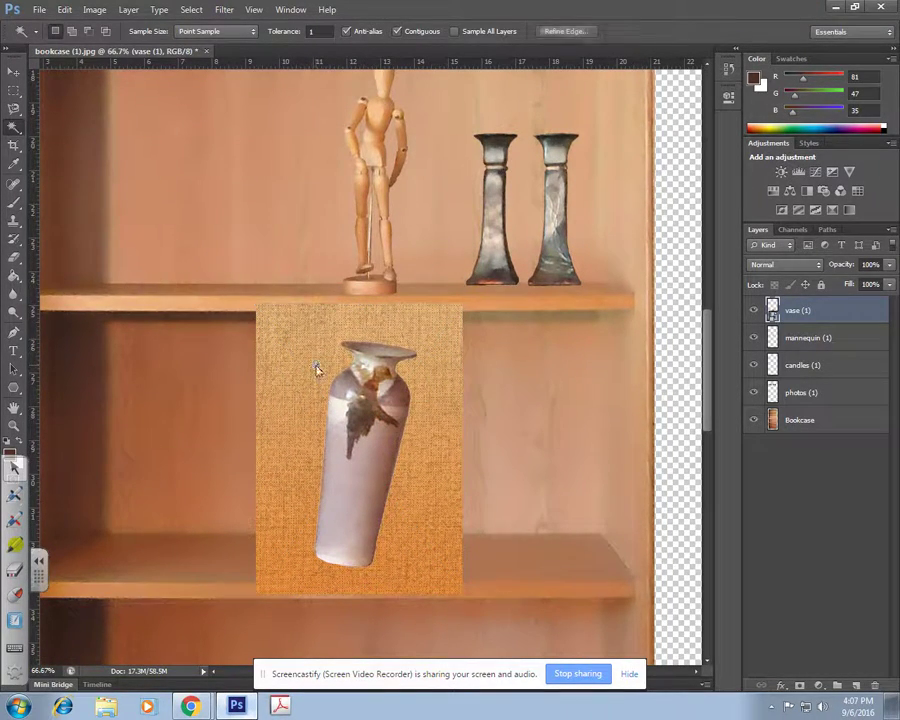
pyautogui.keyDown('shift'); pyautogui.click(292, 348); pyautogui.keyUp('shift')
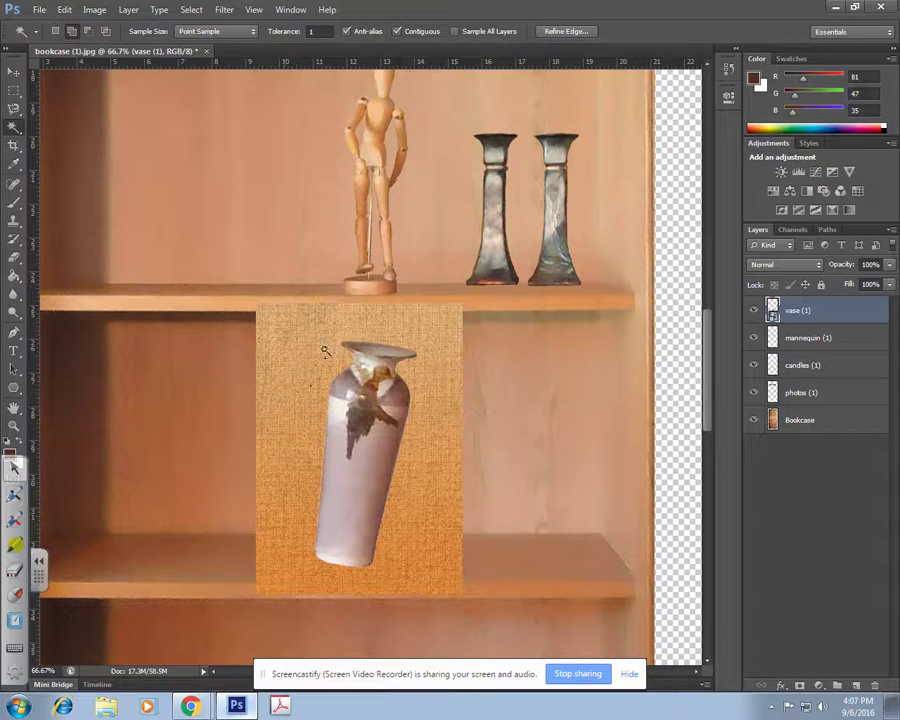
pyautogui.click(318, 31)
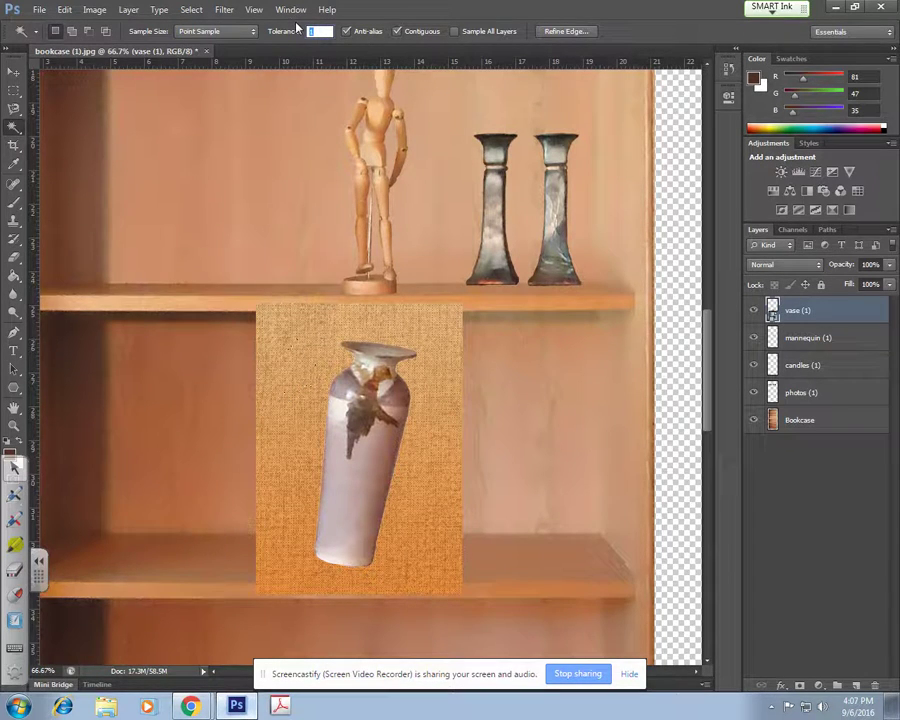
pyautogui.click(311, 372)
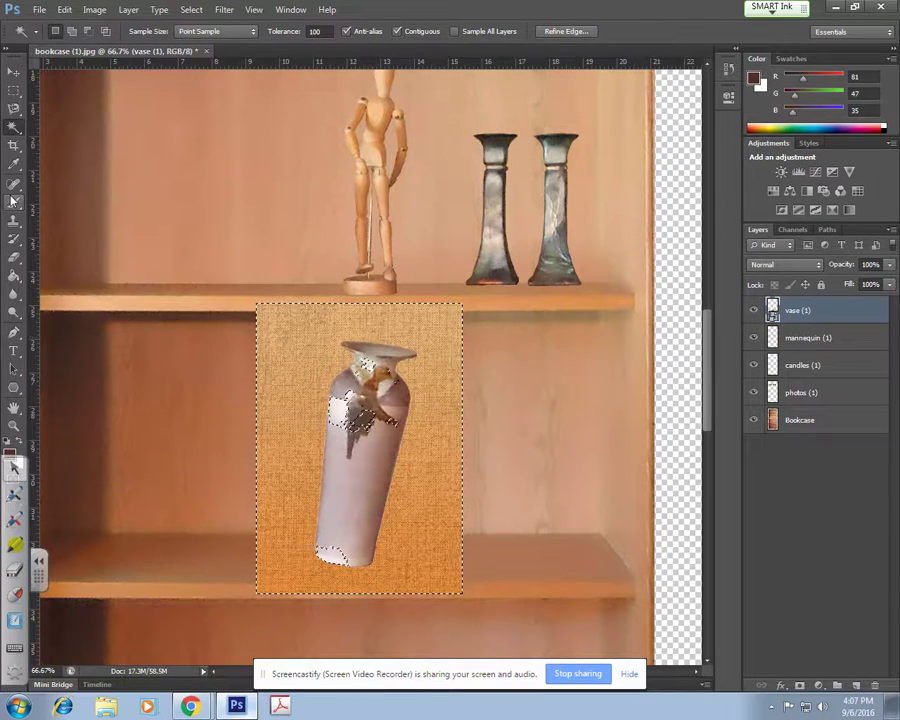
# Drop the current selection and trace the vase's full outline with the Magnetic Lasso, closing the loop at the rim
pyautogui.hotkey('ctrl', 'd')
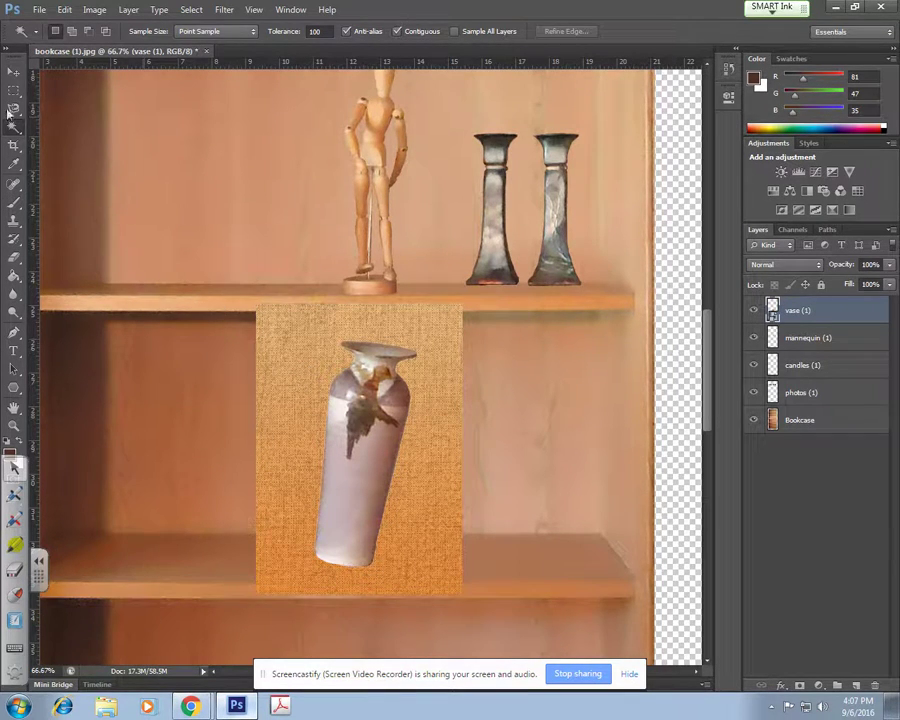
pyautogui.click(14, 109)
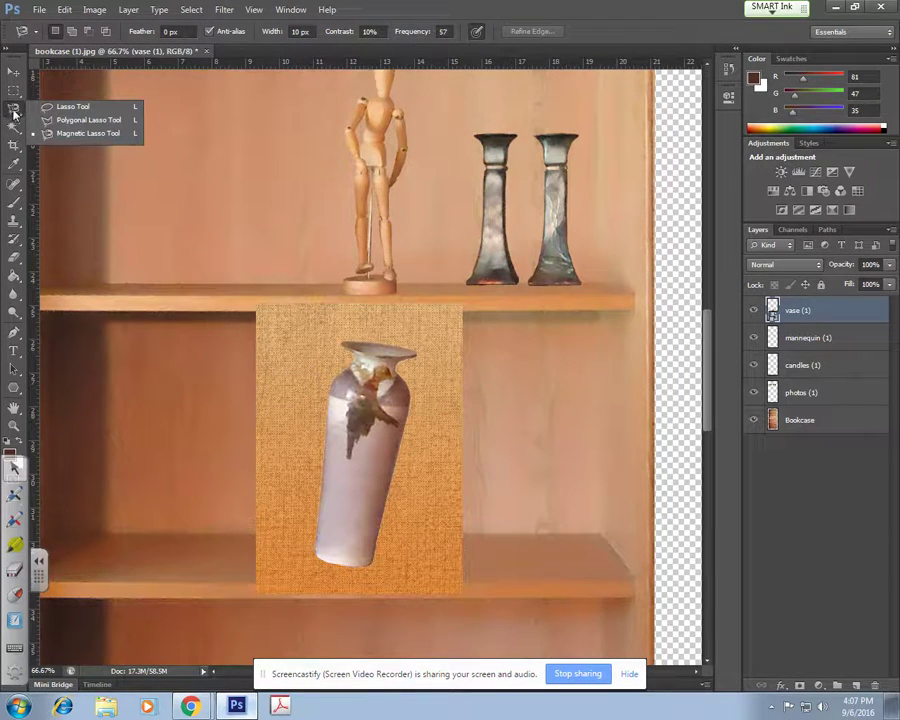
pyautogui.click(78, 136)
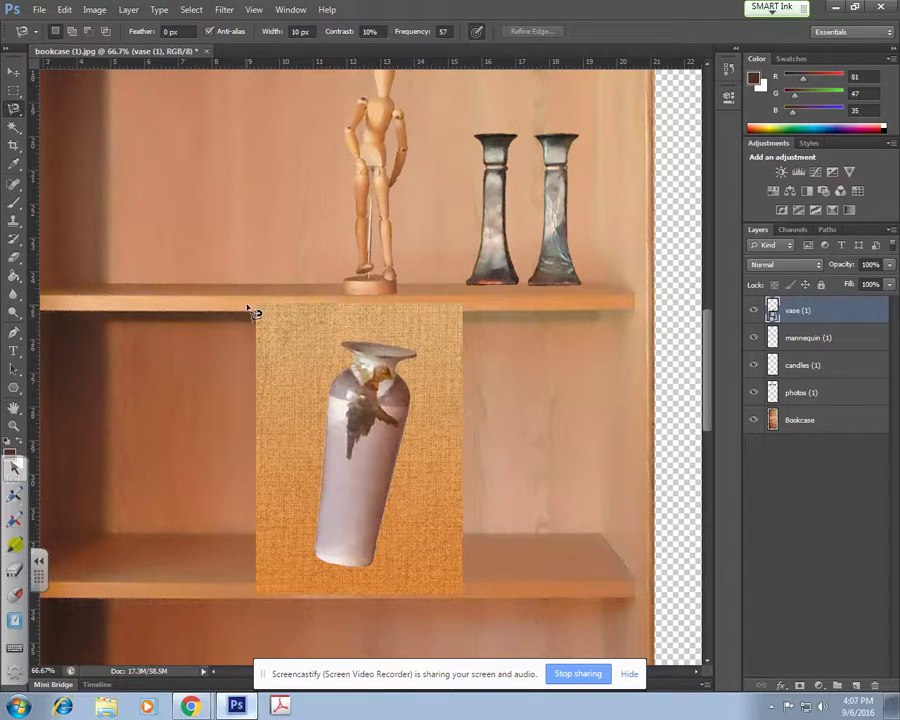
pyautogui.click(15, 125)
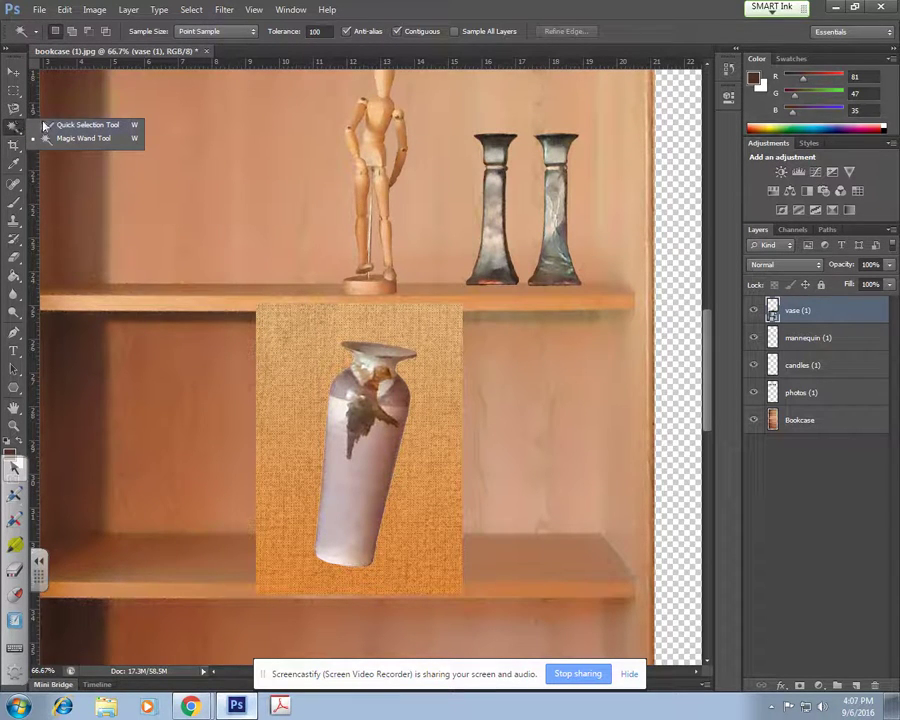
pyautogui.click(14, 109)
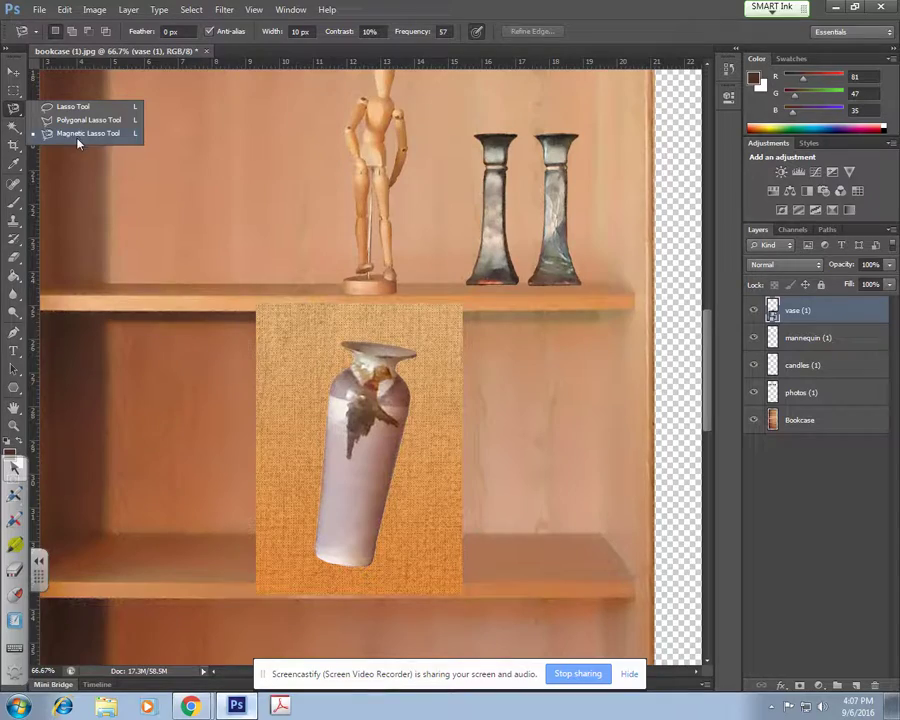
pyautogui.click(77, 136)
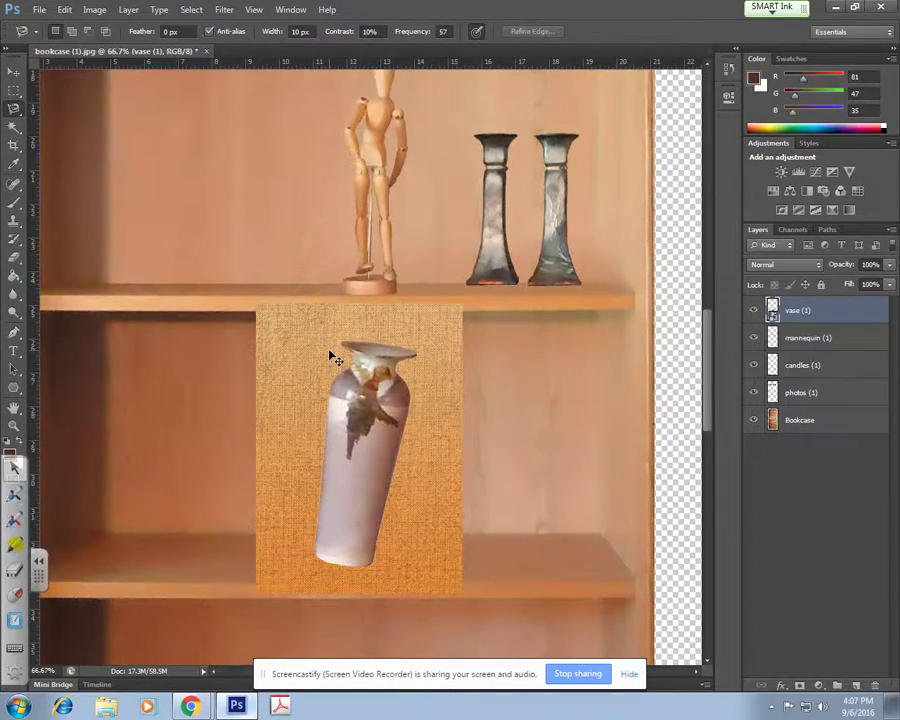
pyautogui.scroll(2, 333, 358)
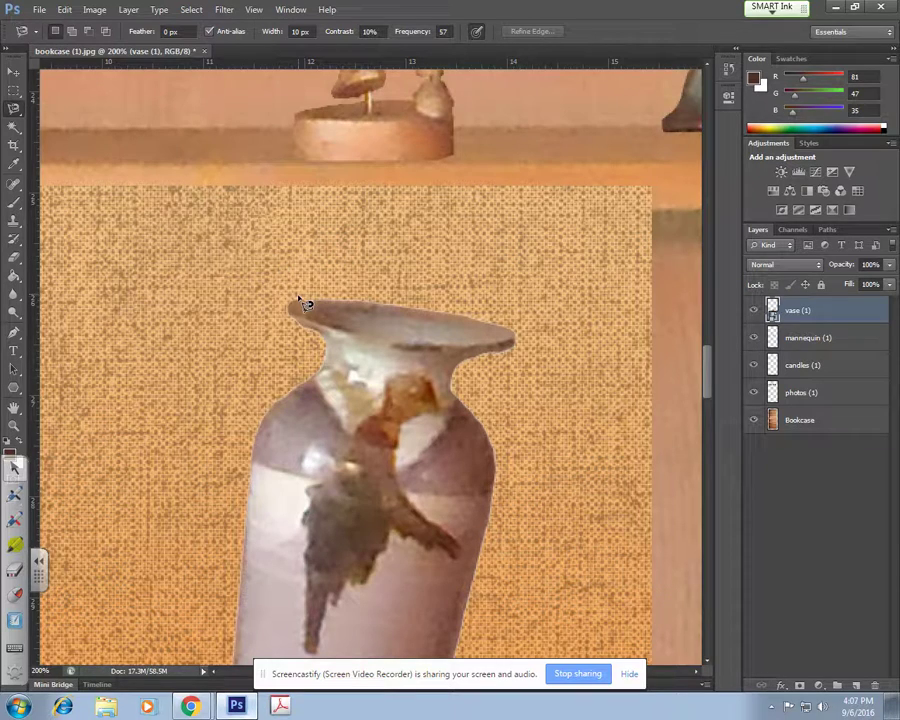
pyautogui.click(292, 300)
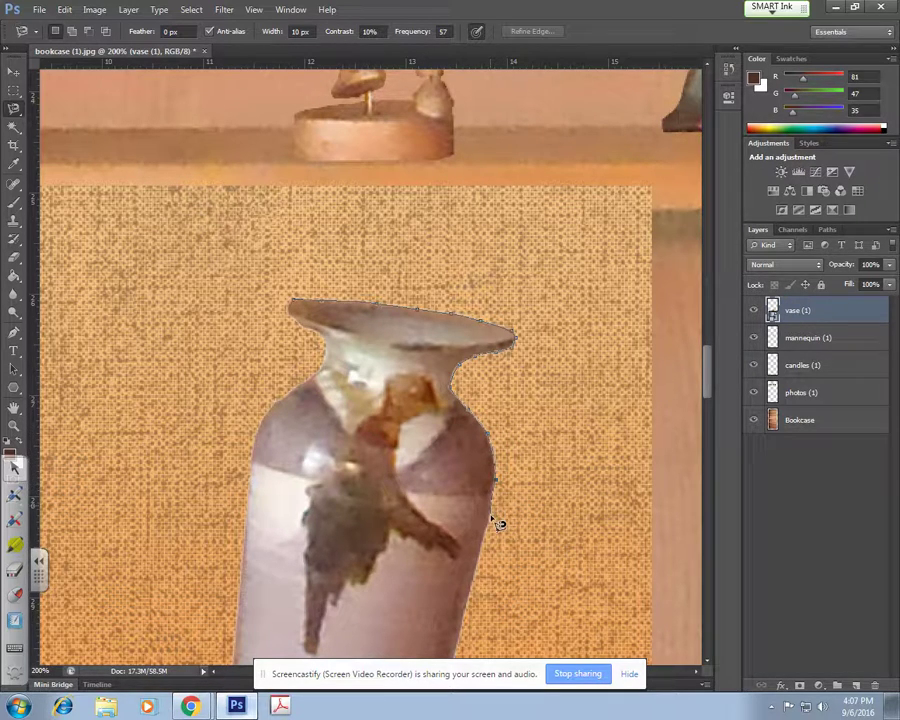
pyautogui.moveTo(488, 514); pyautogui.dragTo(495, 299)
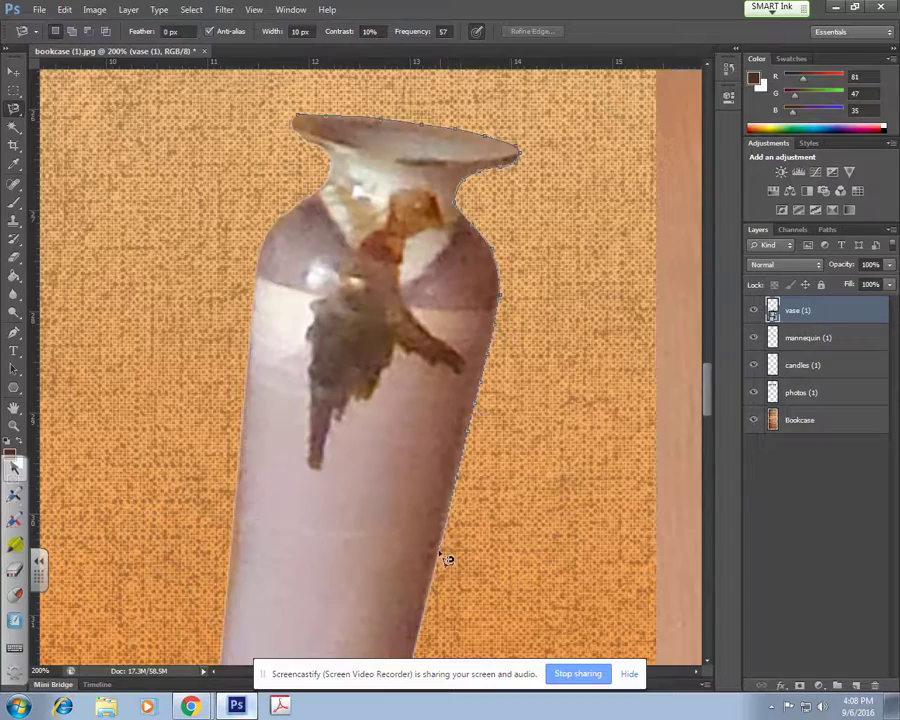
pyautogui.moveTo(435, 556); pyautogui.dragTo(450, 241)
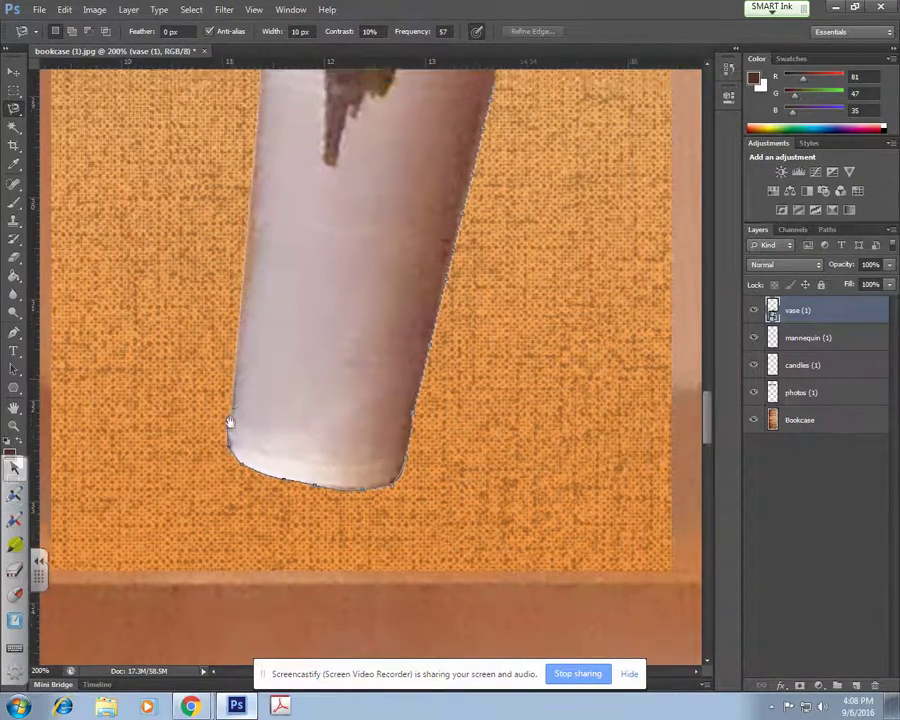
pyautogui.scroll(3, 230, 430)
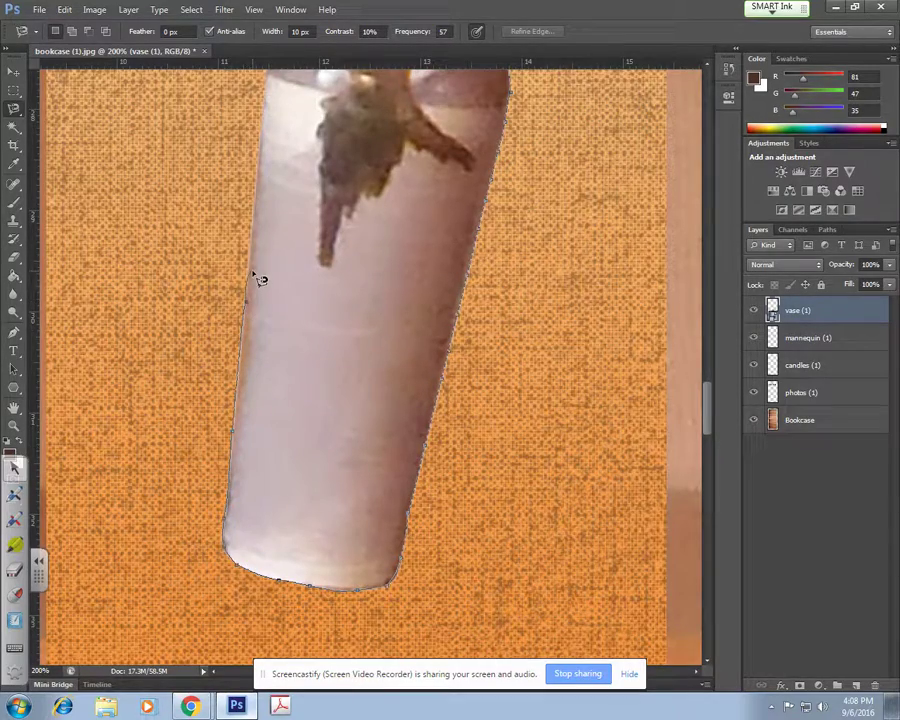
pyautogui.moveTo(253, 191); pyautogui.dragTo(229, 362)
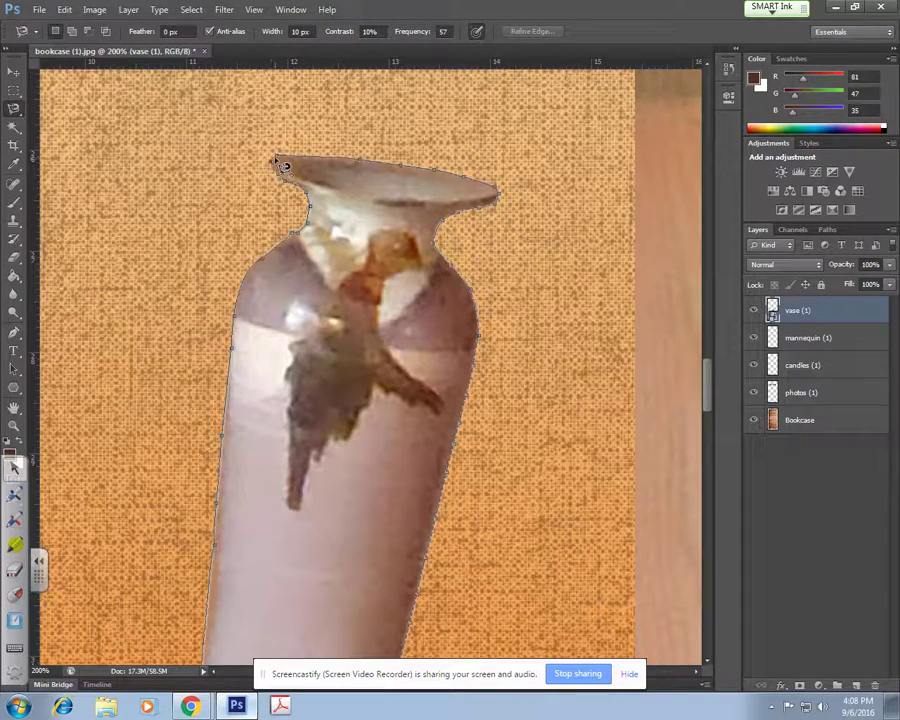
pyautogui.click(284, 164)
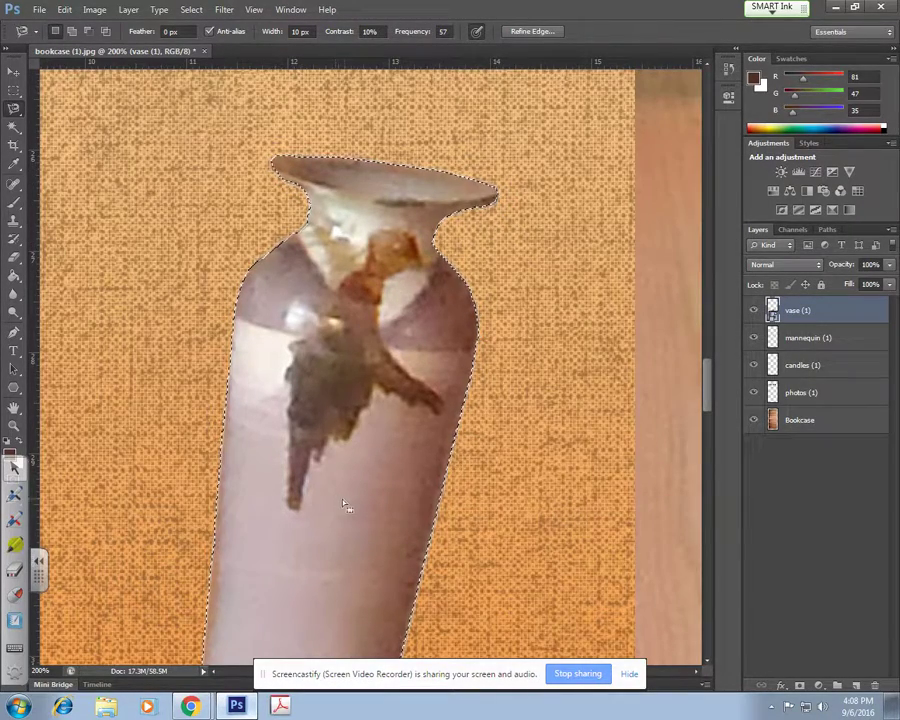
# Rasterize the vase (1) layer so that its pixels can be deleted, keeping the vase selection
pyautogui.hotkey('ctrl', '-')
pyautogui.hotkey('ctrl', '-')
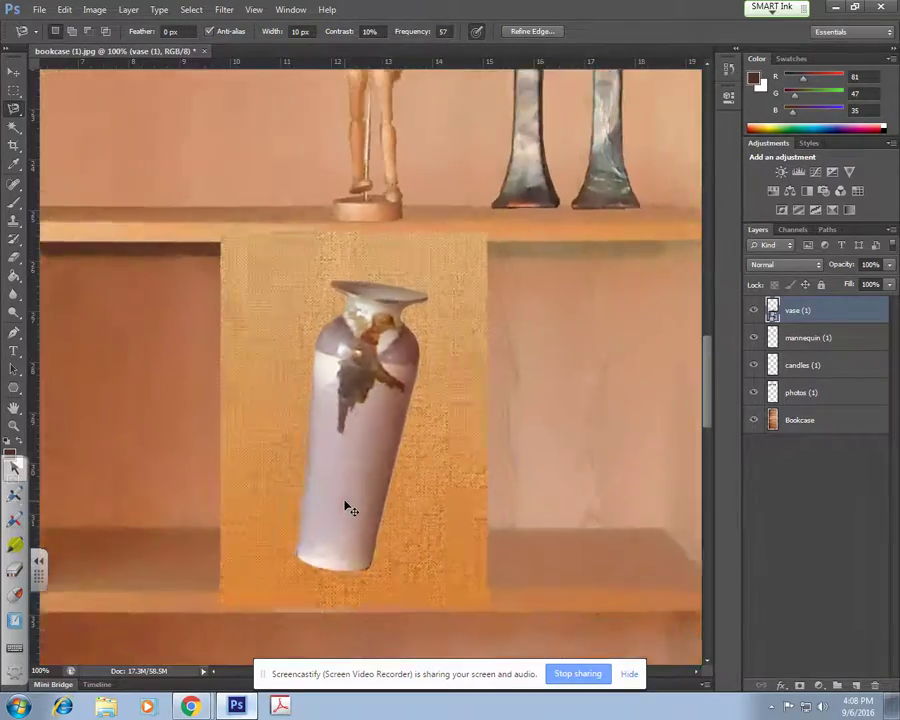
pyautogui.moveTo(349, 508); pyautogui.dragTo(344, 498)
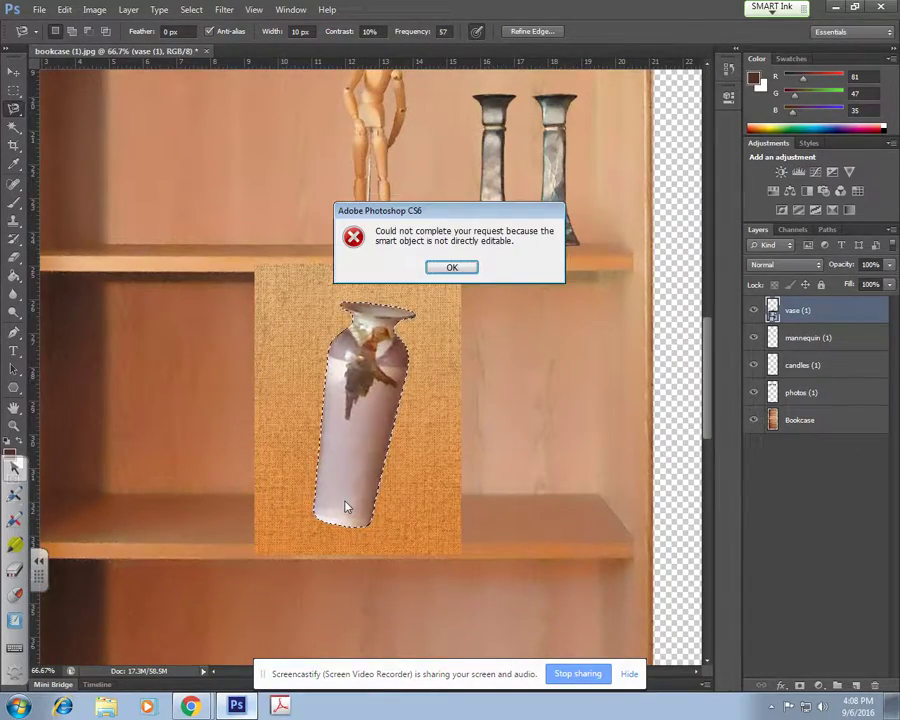
pyautogui.click(452, 267)
pyautogui.rightClick(810, 310)
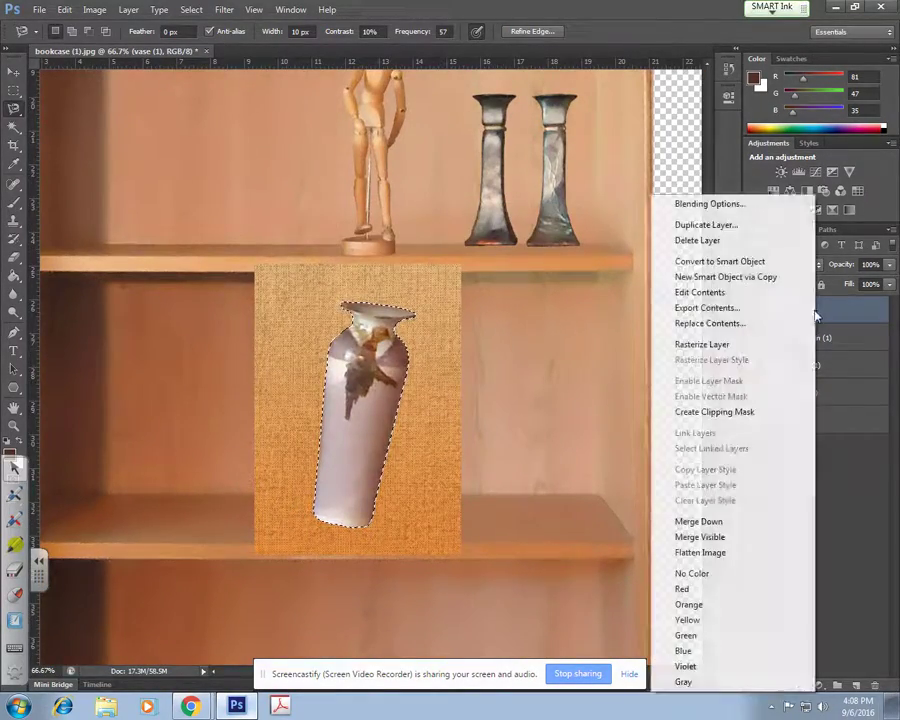
pyautogui.click(716, 344)
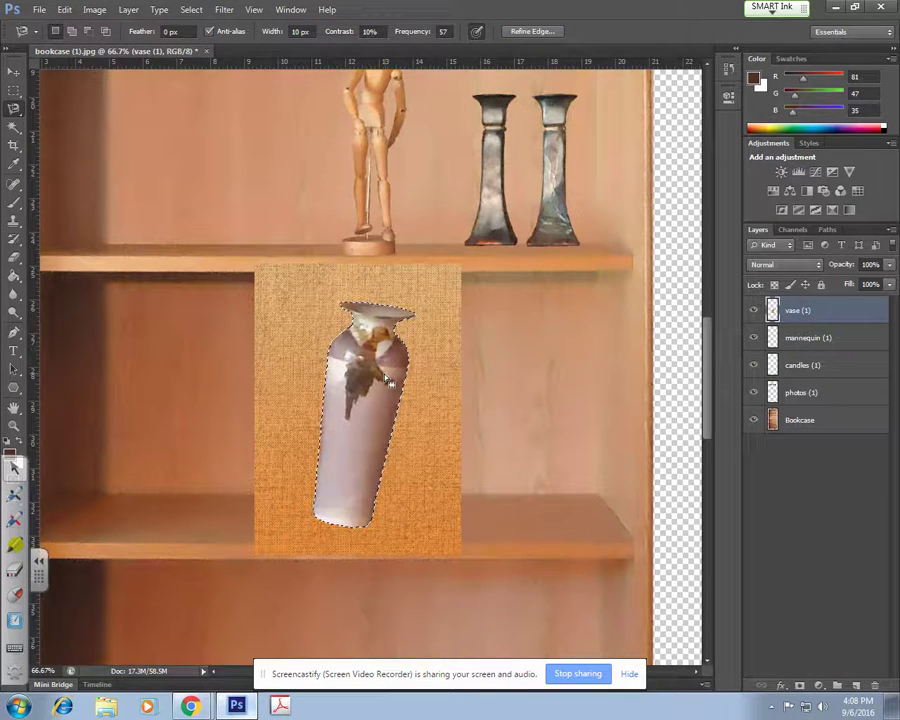
# Try deleting the contents of the vase selection, and undo the deletion
pyautogui.press('Delete')
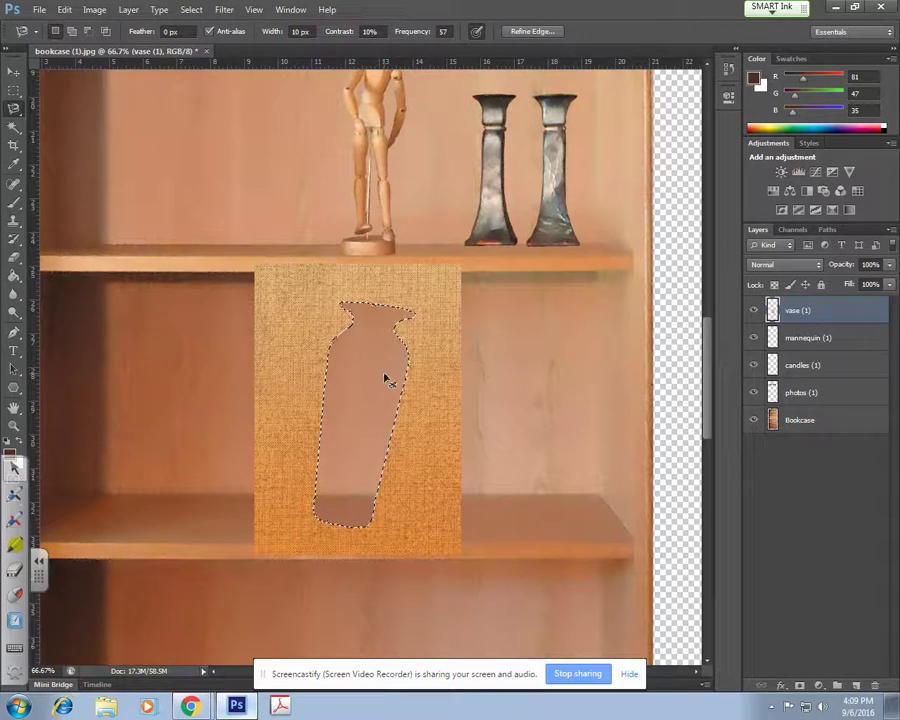
pyautogui.hotkey('ctrl', 'z')
pyautogui.hotkey('ctrl', 'alt', 'z')
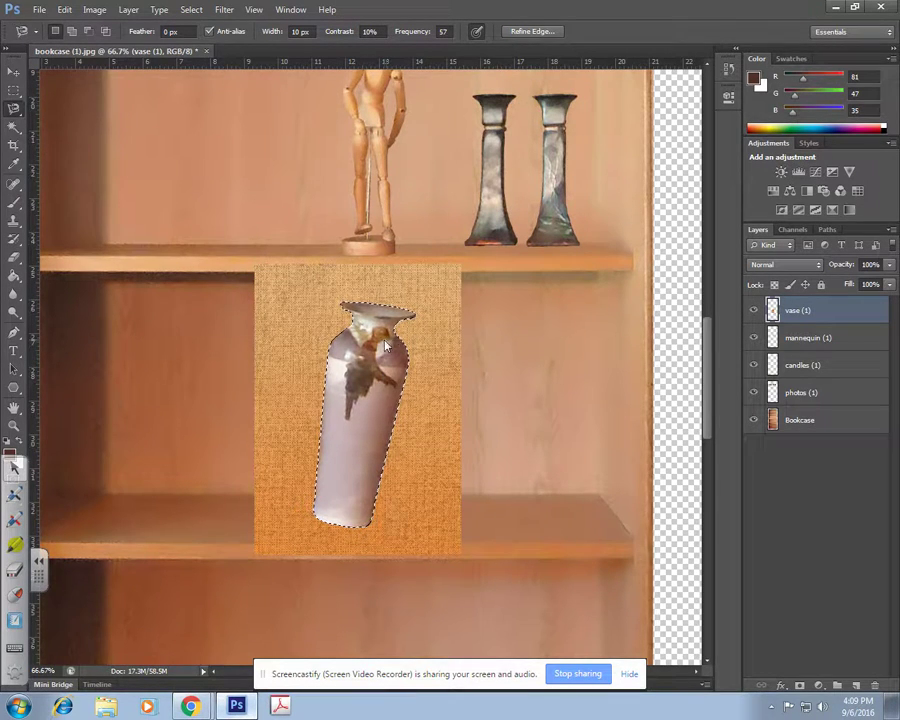
# Invert the vase selection, delete the orange textured background around the vase, and deselect
pyautogui.rightClick(381, 342)
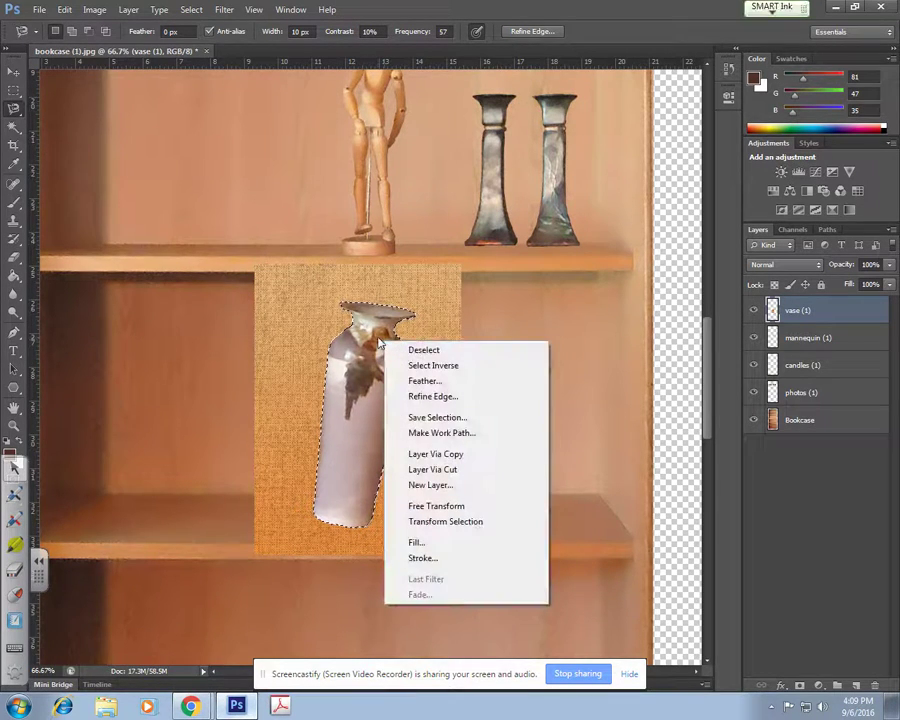
pyautogui.click(462, 366)
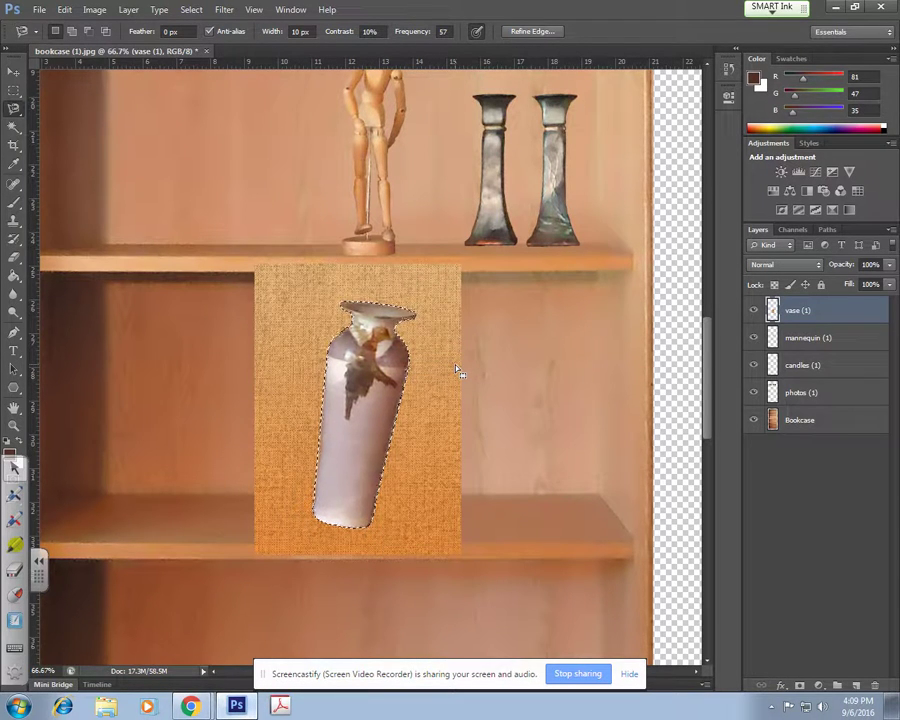
pyautogui.press('Delete')
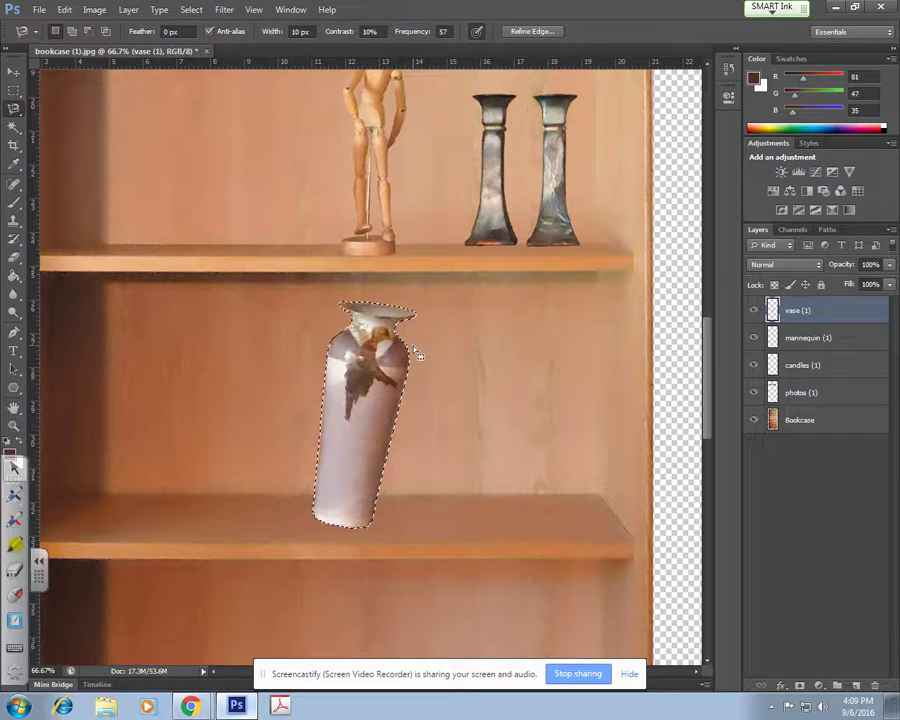
pyautogui.hotkey('ctrl', 'd')
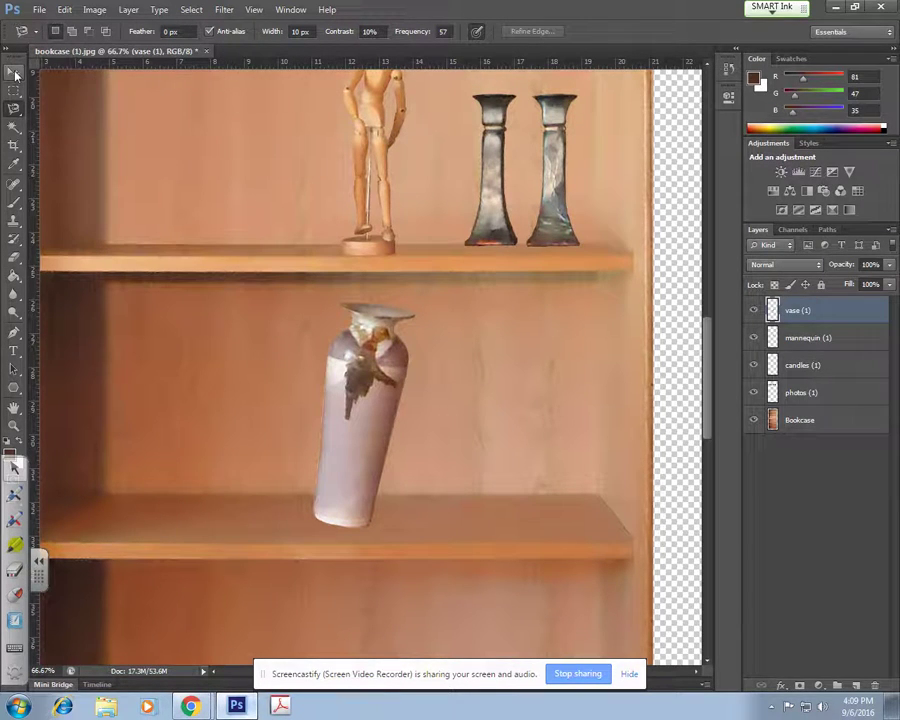
# Rotate the tilted vase with Free Transform so that it stands upright on the fourth shelf
pyautogui.click(17, 75)
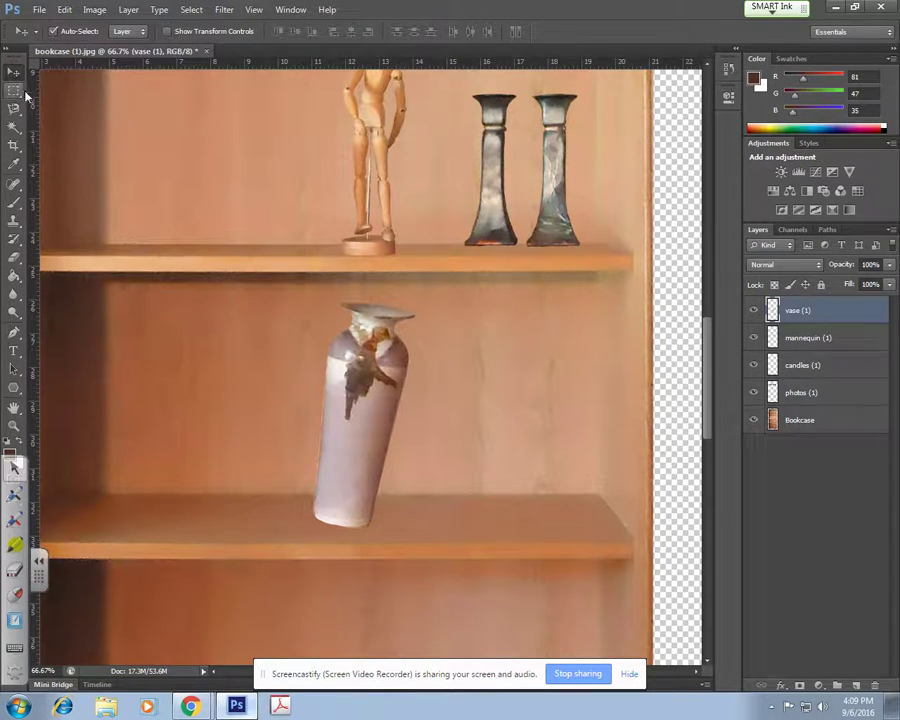
pyautogui.hotkey('ctrl', 't')
pyautogui.moveTo(440, 298); pyautogui.dragTo(419, 288)
pyautogui.press('Escape')
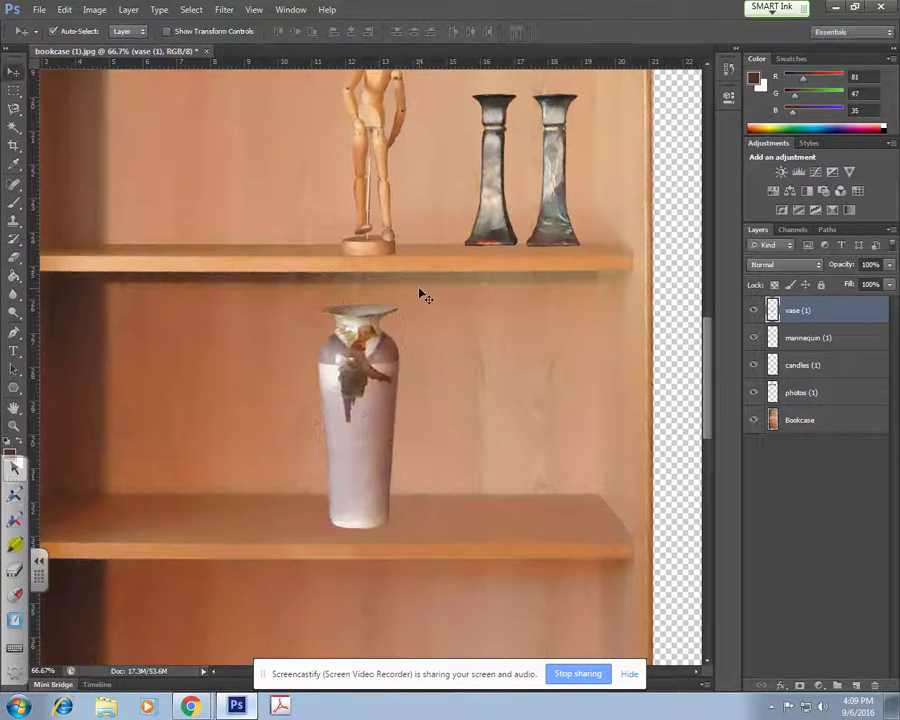
# Apply Defringe with a width of 2 pixels to the vase (1) layer
pyautogui.scroll(3, 398, 366)
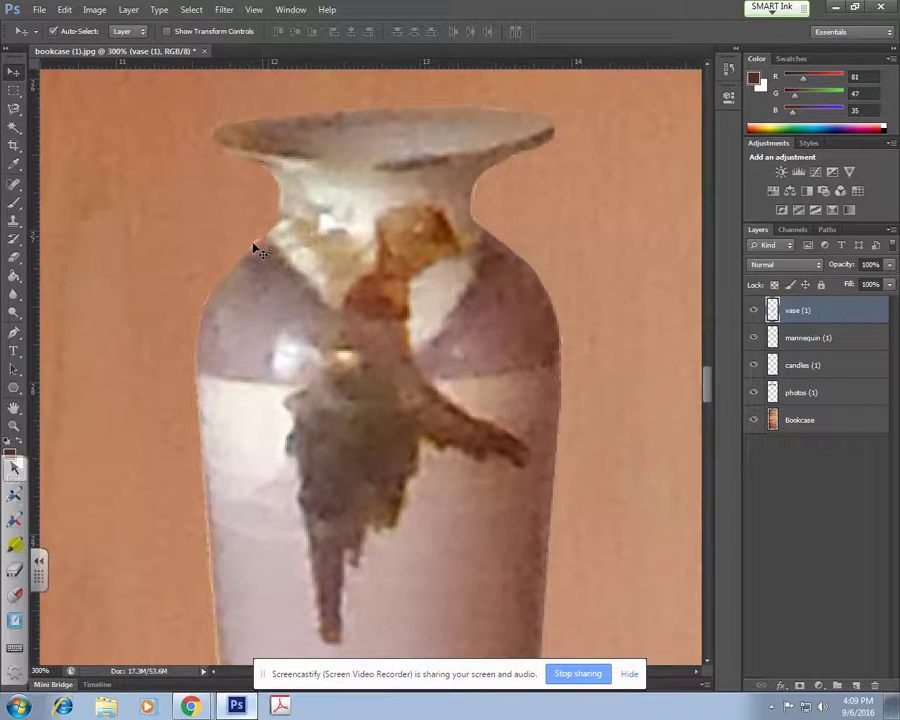
pyautogui.click(99, 10)
pyautogui.moveTo(128, 10)
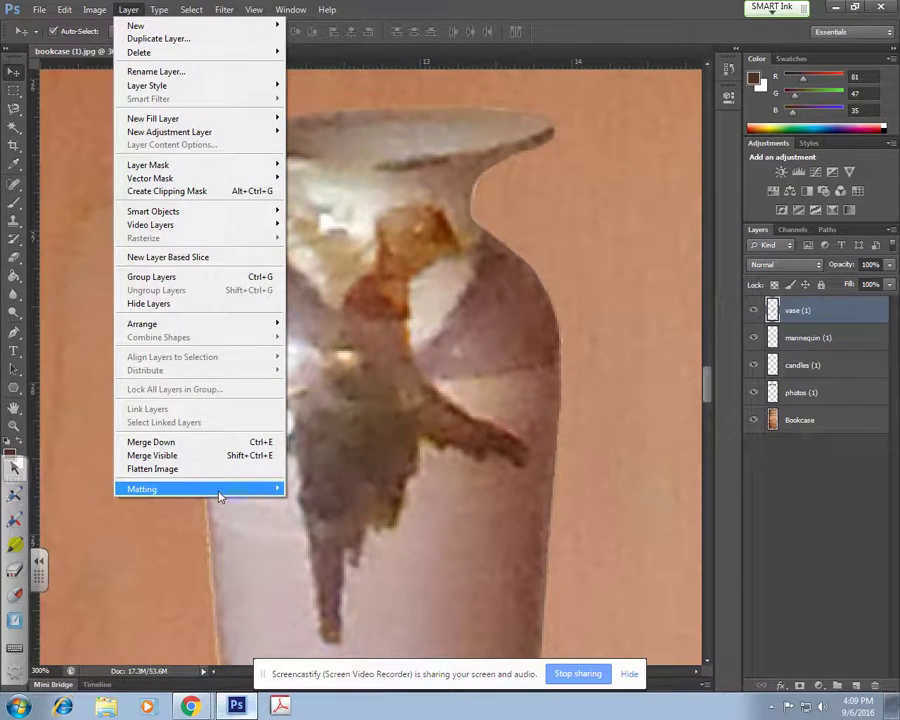
pyautogui.moveTo(257, 491)
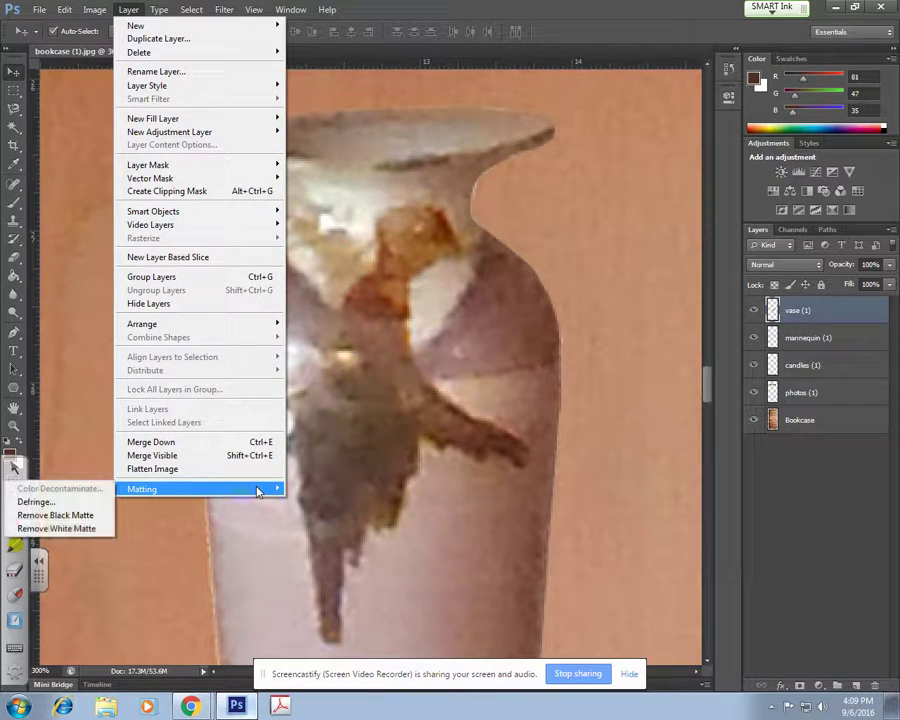
pyautogui.click(45, 501)
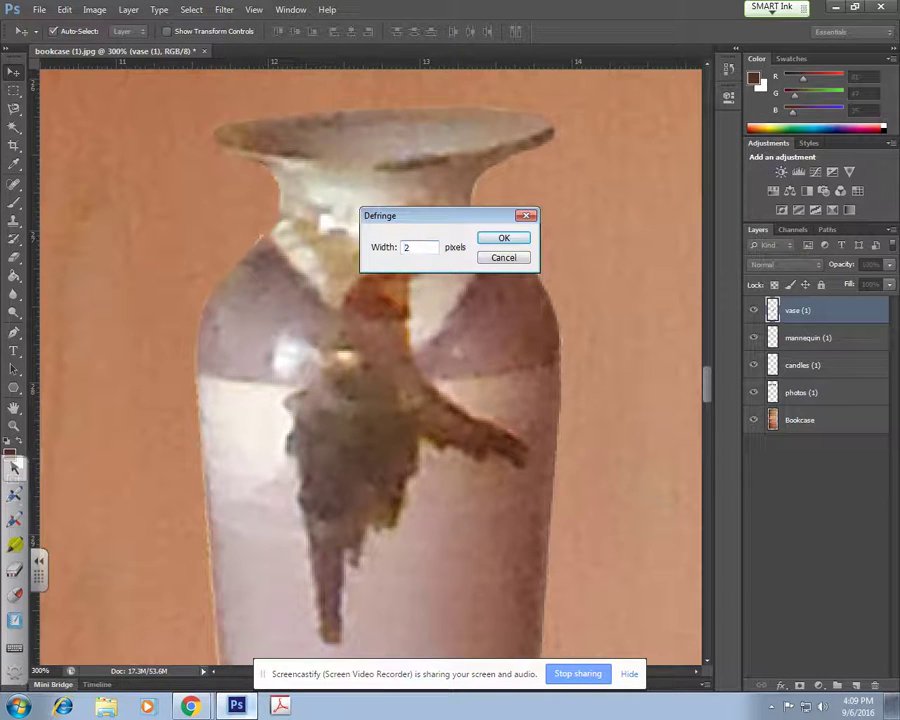
pyautogui.write('2')
pyautogui.click(503, 238)
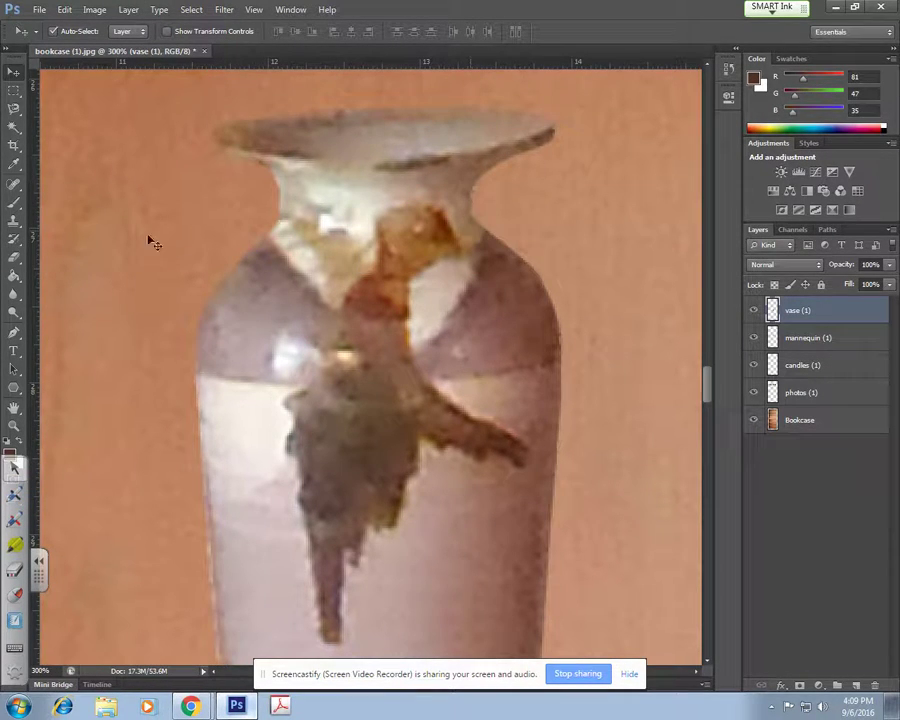
# Inspect the vase's edges and review the objects placed on the bookcase shelves
pyautogui.moveTo(548, 357); pyautogui.dragTo(442, 187)
pyautogui.moveTo(402, 640); pyautogui.dragTo(398, 467)
pyautogui.scroll(-4, 398, 467)
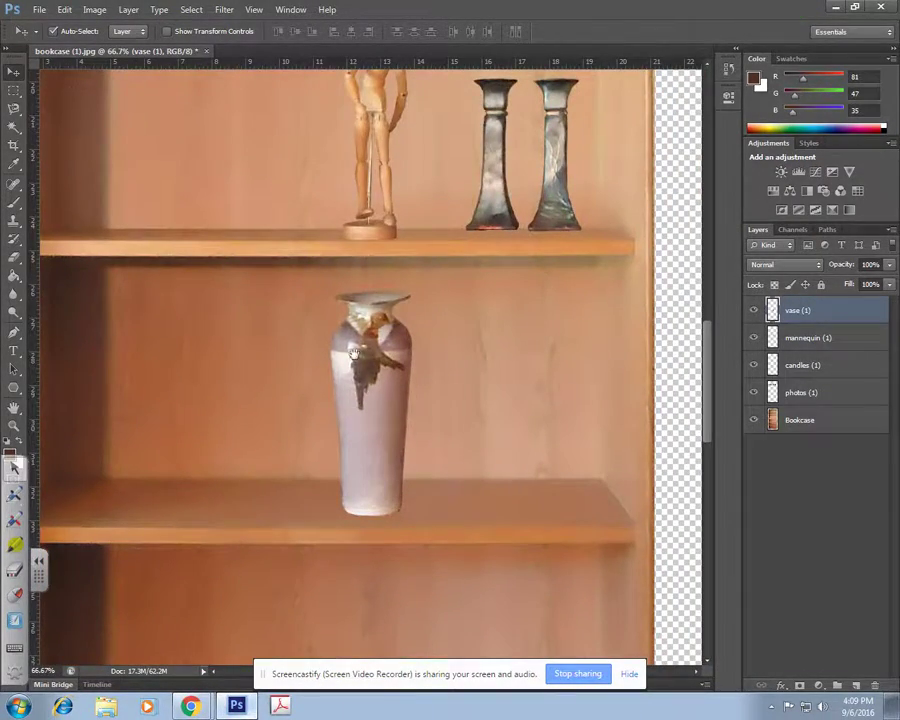
pyautogui.moveTo(357, 356); pyautogui.dragTo(386, 458)
pyautogui.moveTo(324, 154); pyautogui.dragTo(343, 270)
pyautogui.scroll(3, 341, 269)
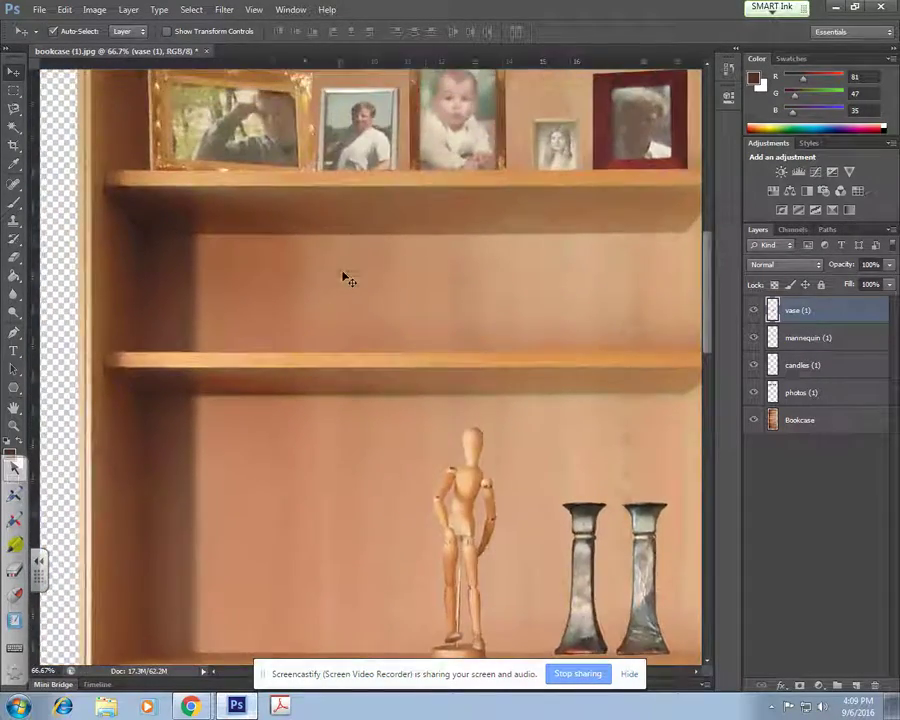
pyautogui.scroll(-2, 341, 274)
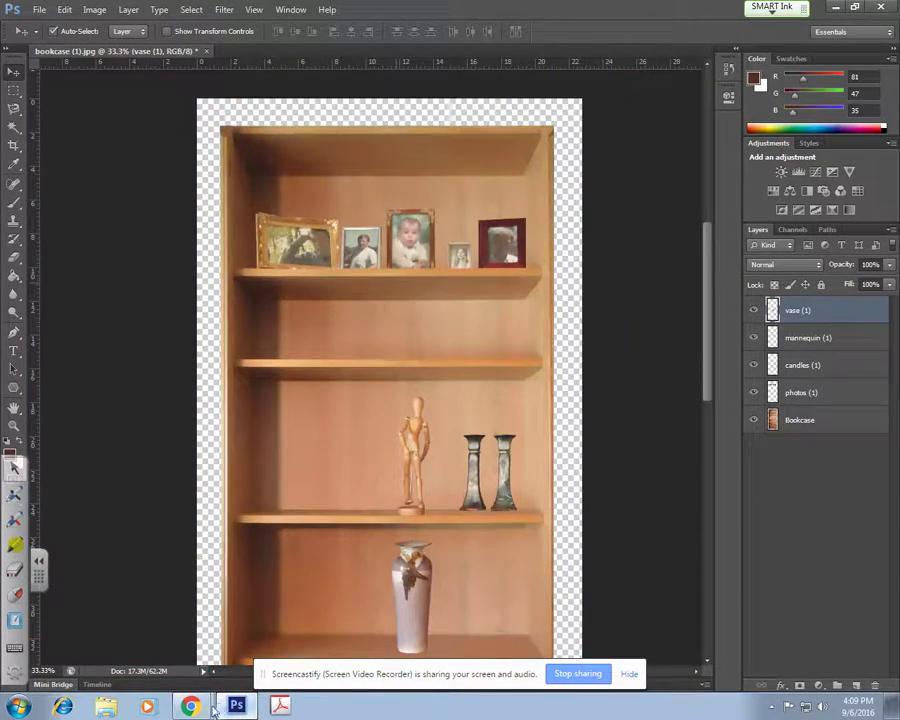
# Switch to Chrome and review the Lesson 04 document's sample bookcase, image list and Part 2 tutorial link
pyautogui.moveTo(208, 704)
pyautogui.click(198, 662)
pyautogui.scroll(-2, 295, 440)
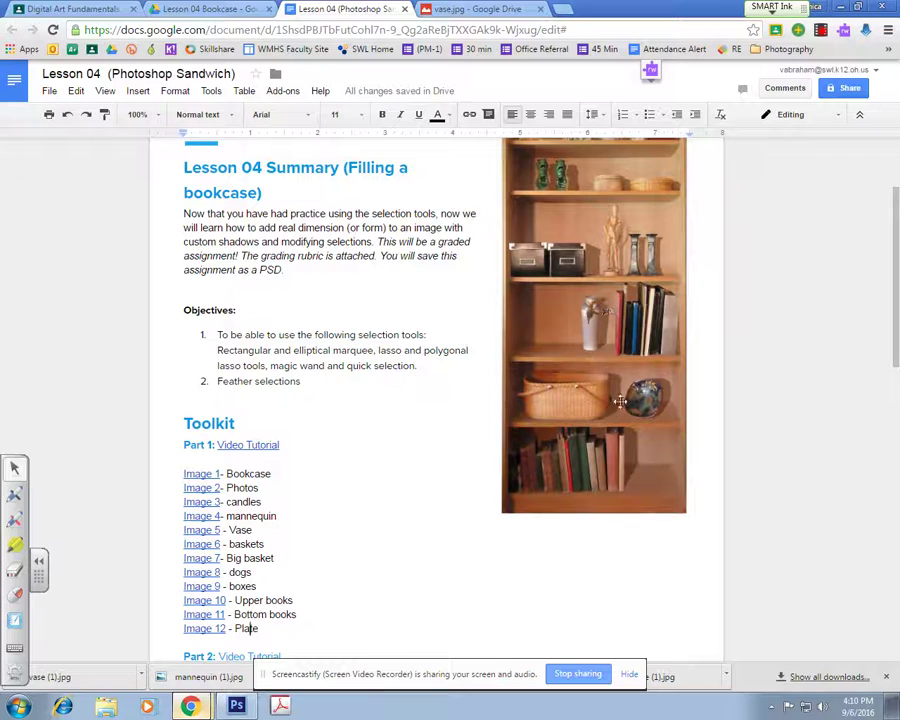
pyautogui.scroll(-2, 330, 526)
pyautogui.moveTo(282, 515); pyautogui.dragTo(225, 515)
pyautogui.scroll(2, 353, 496)
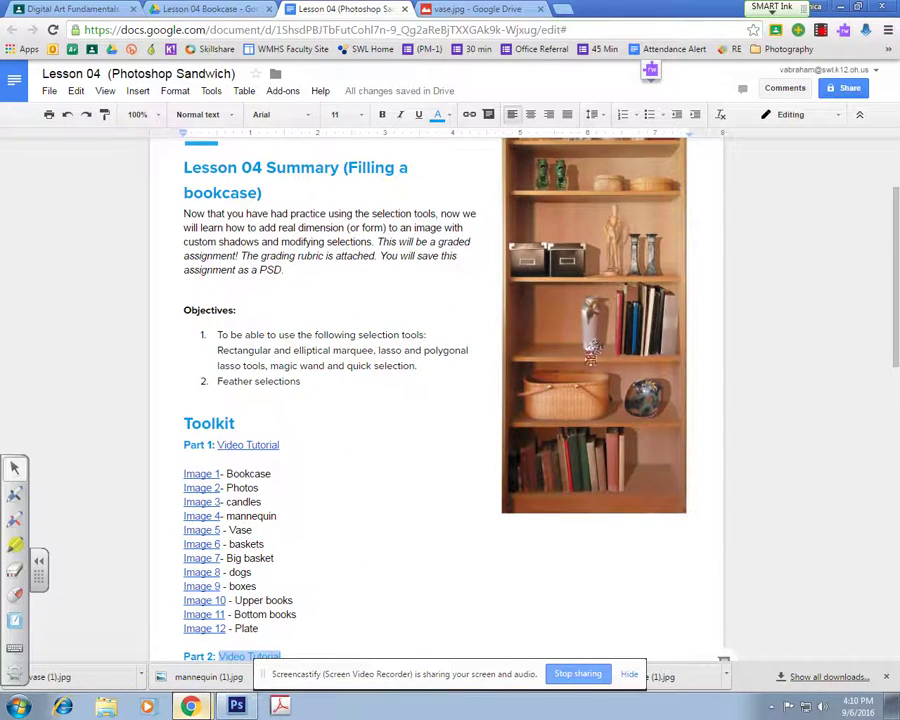
pyautogui.scroll(-1, 552, 347)
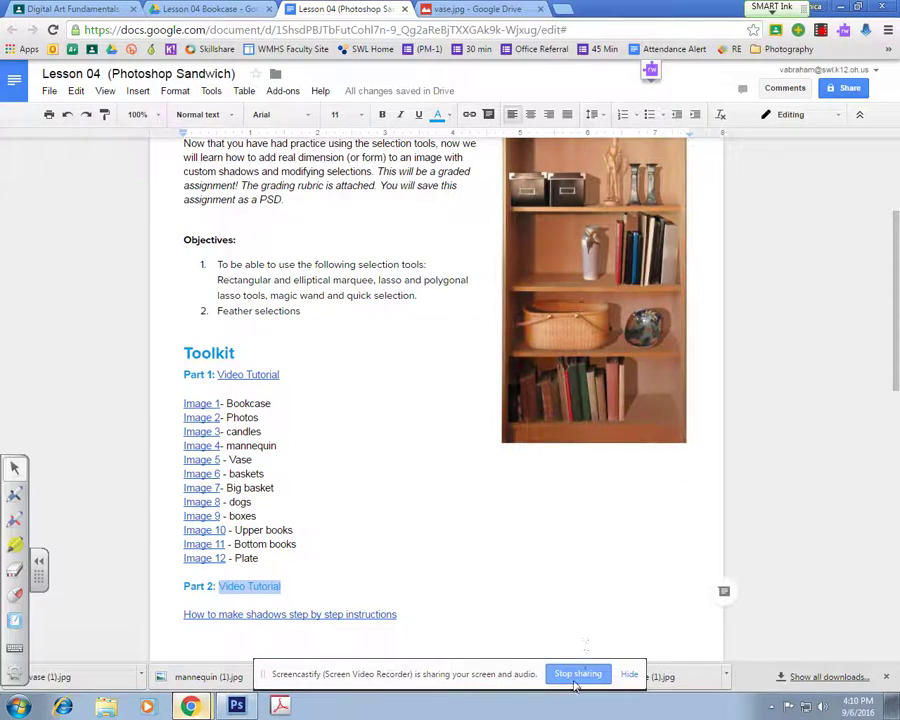